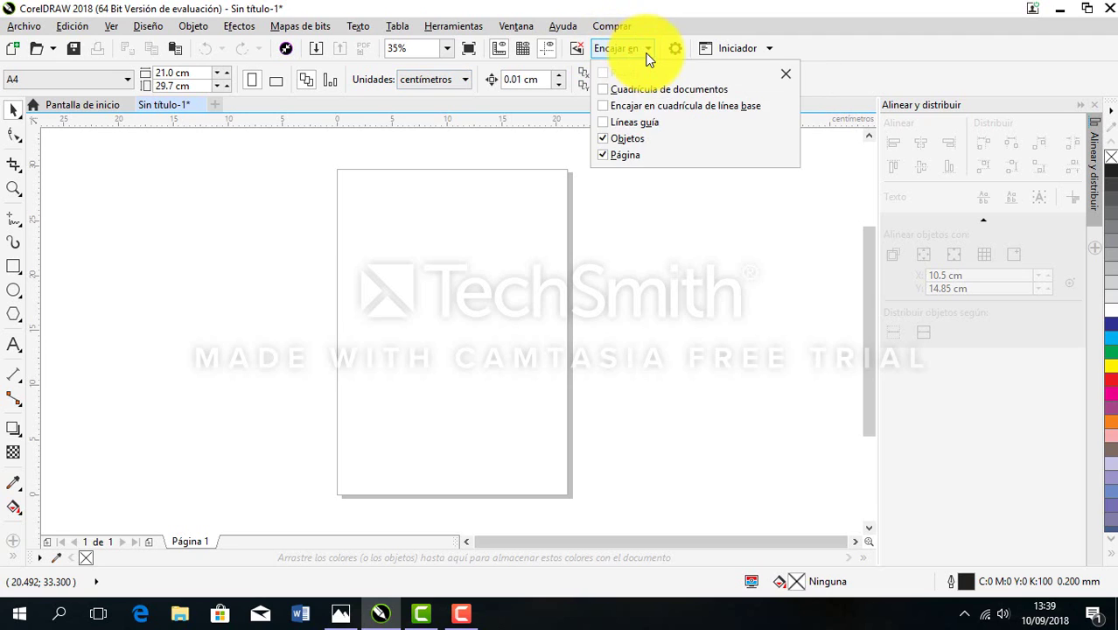
- Enable snapping to guidelines alongside the existing snapping to objects and page
click(604, 123)
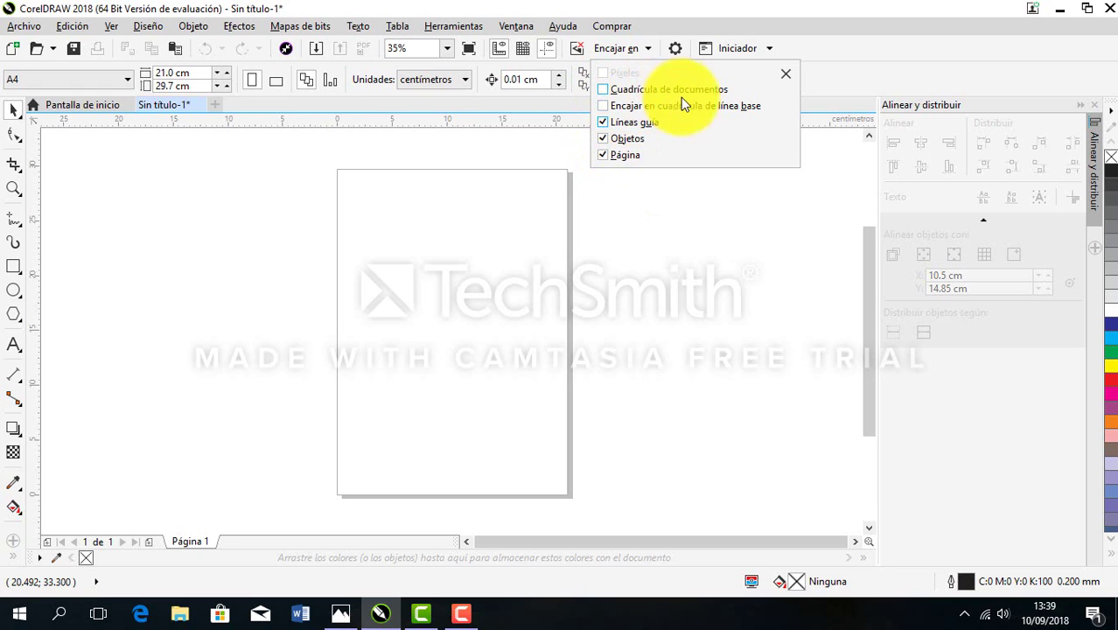
click(763, 391)
click(626, 51)
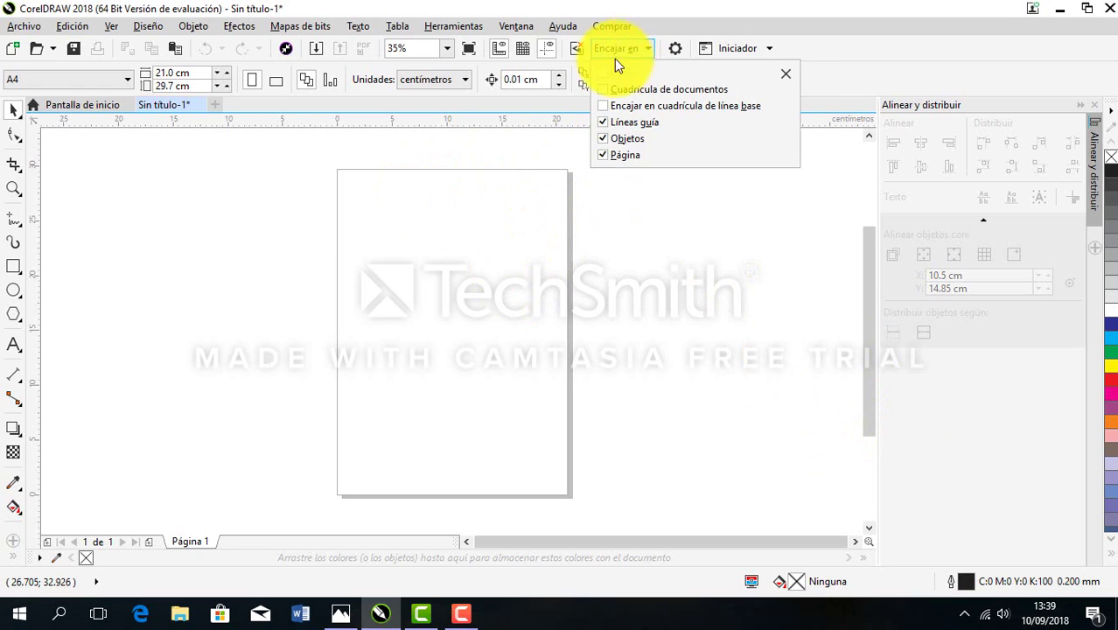
click(660, 289)
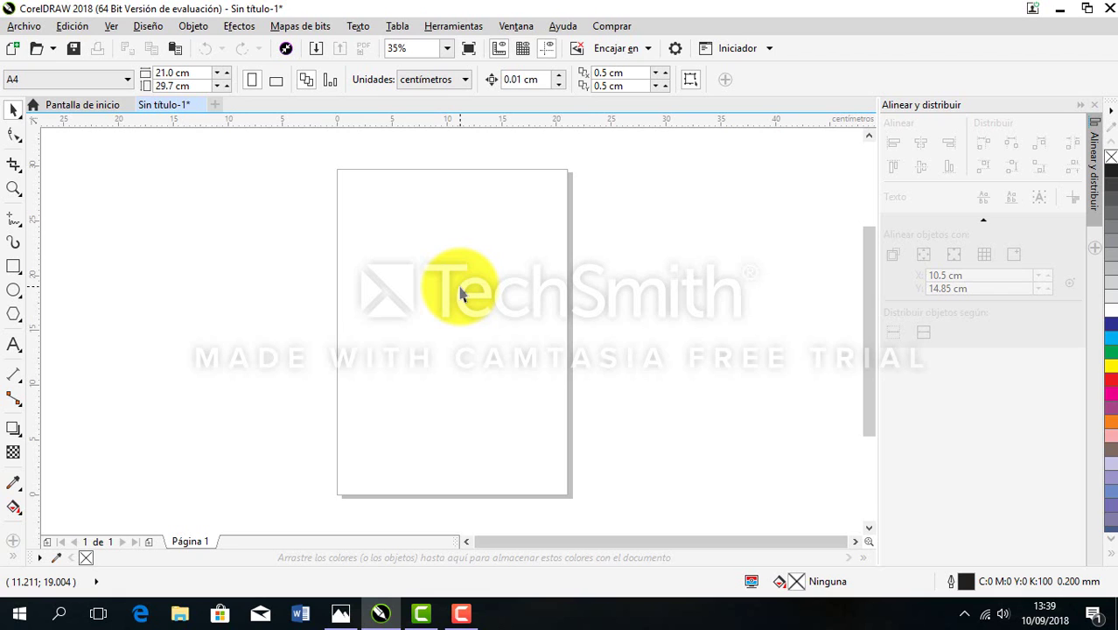
- Zoom in on the page, then switch to Photos to examine the MedlinePlus reference logo and return to CorelDRAW
key(z)
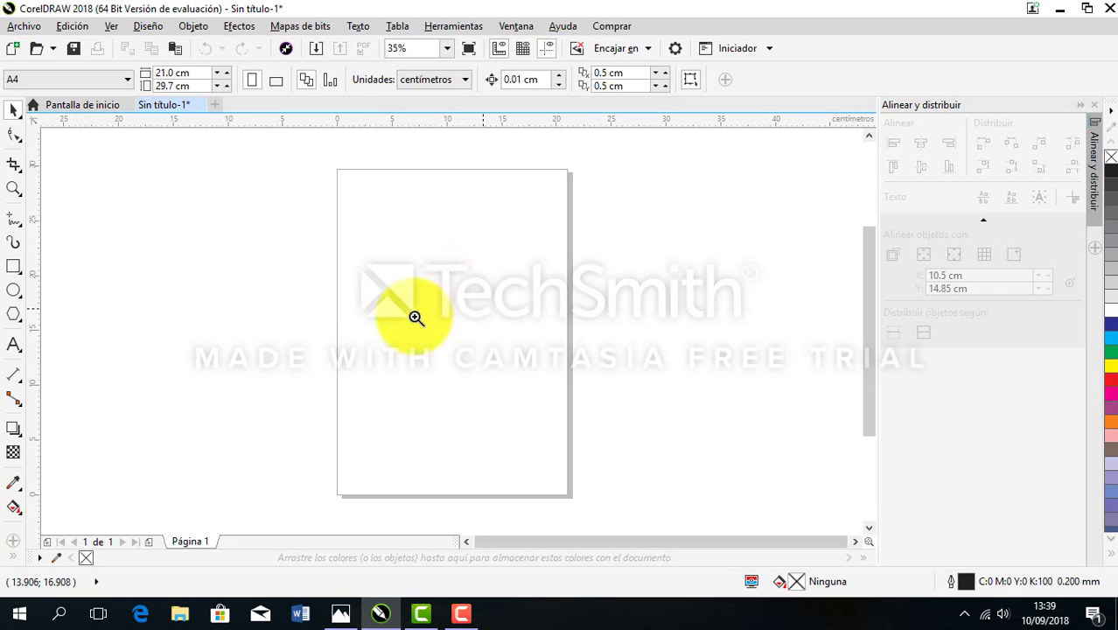
drag(388, 272, 550, 458)
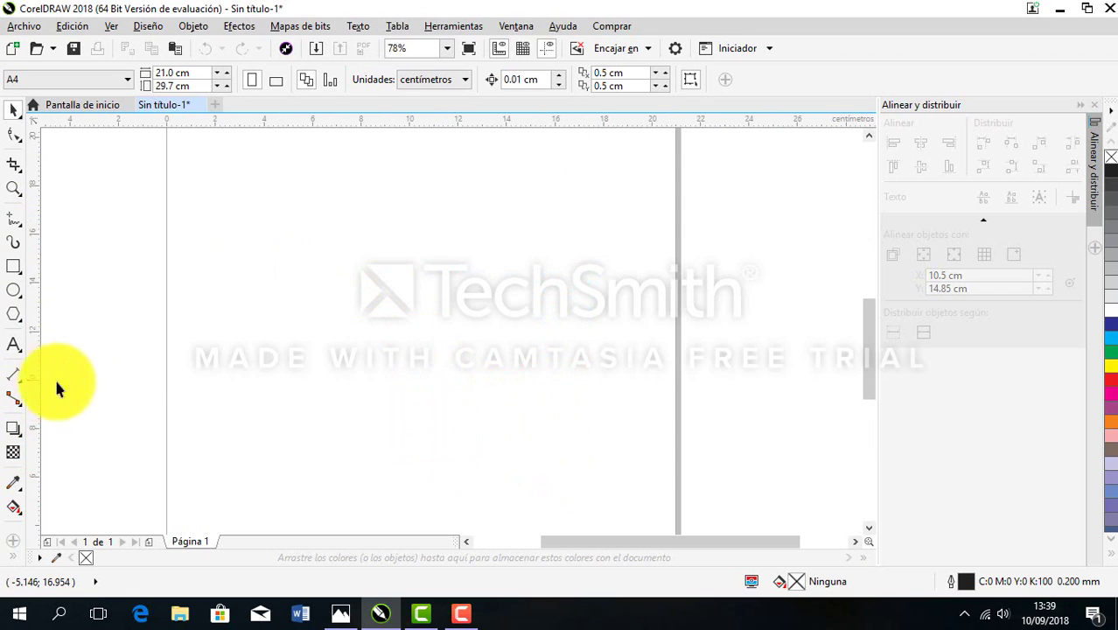
scroll(179, 329, down, 2)
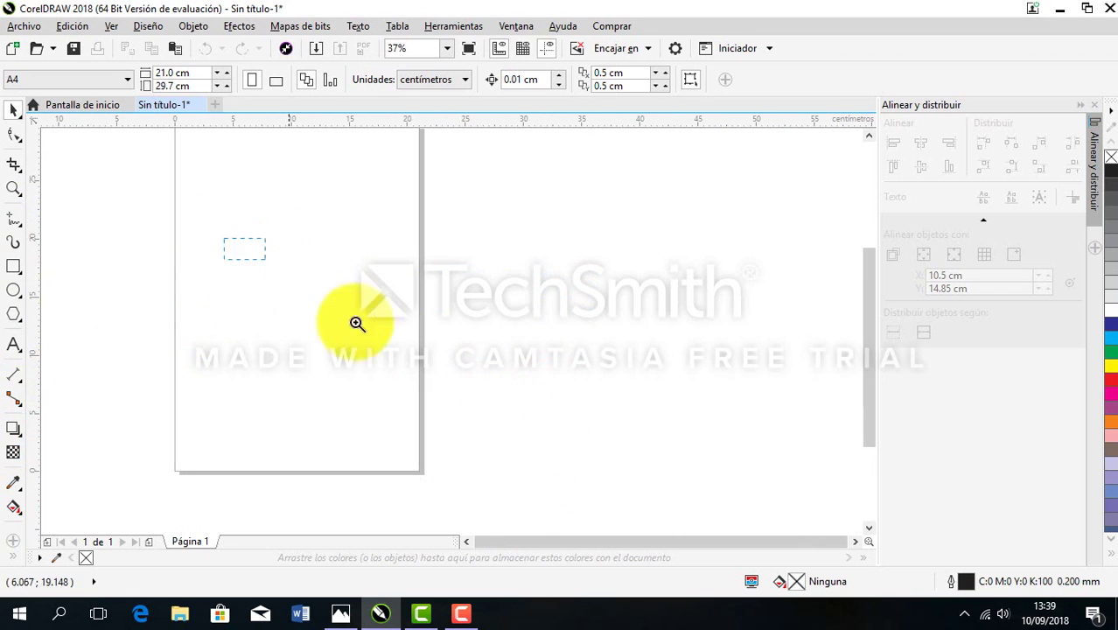
scroll(357, 319, up, 4)
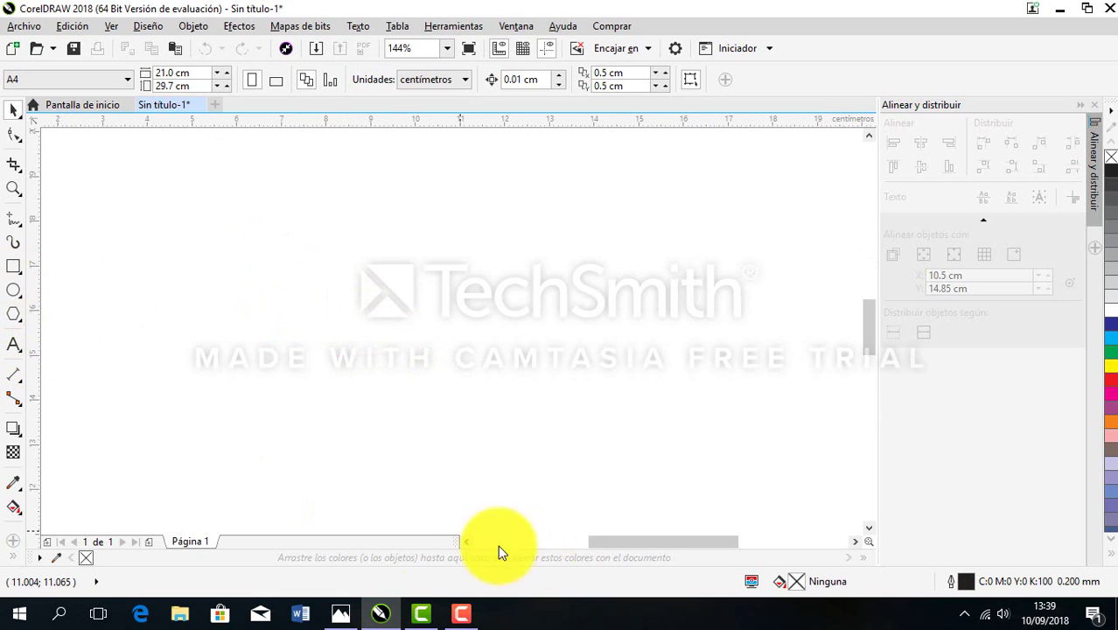
click(341, 610)
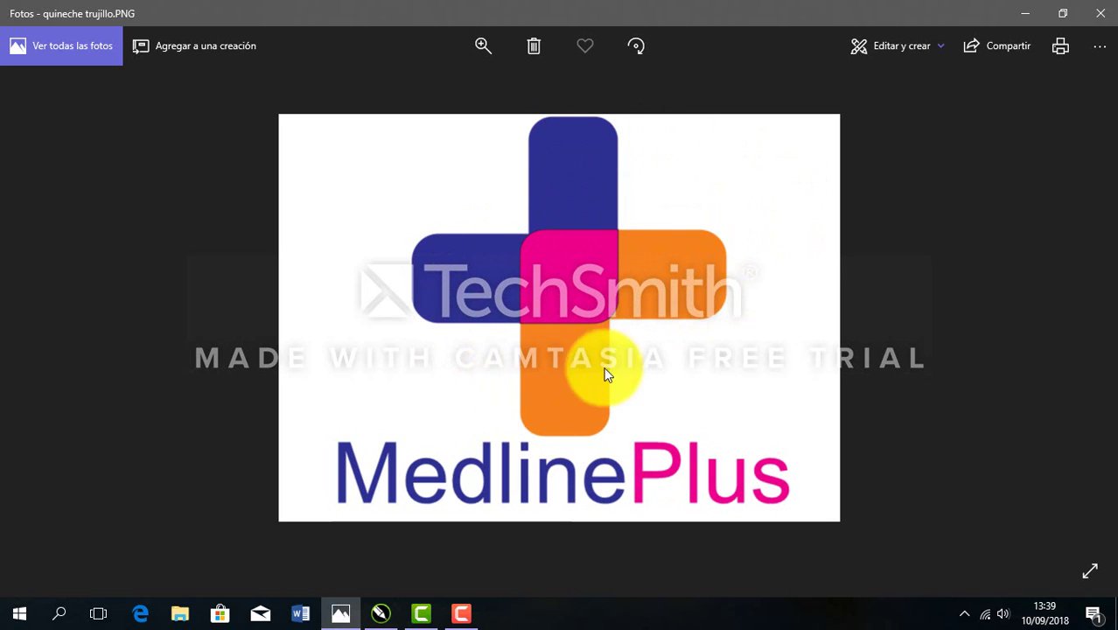
click(372, 612)
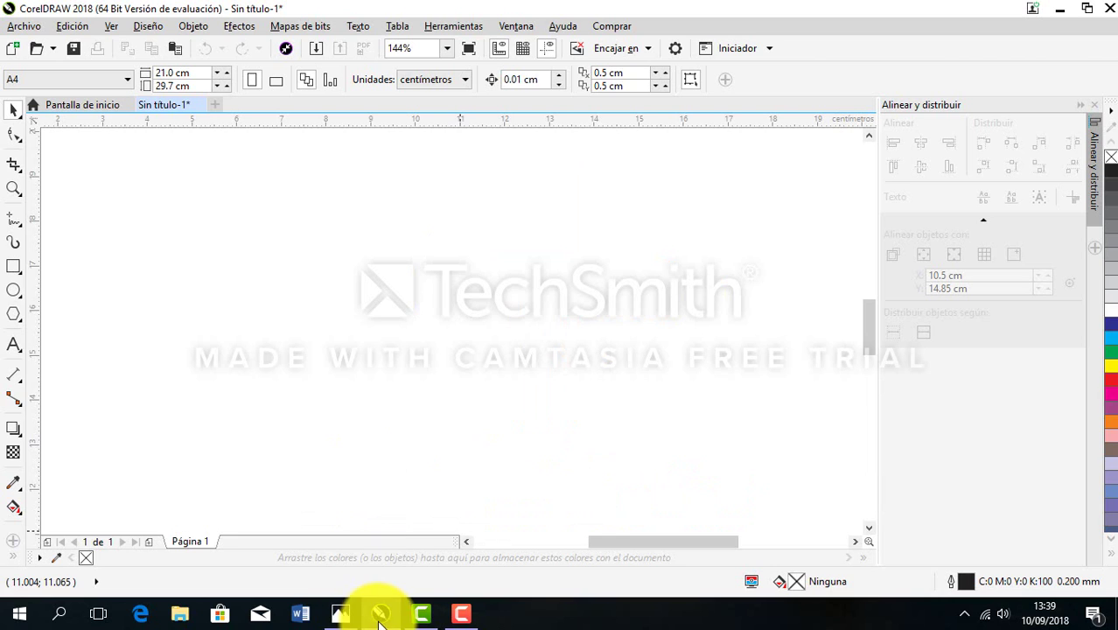
- Draw a horizontal rectangle about 6.13 × 2.79 cm and move it near the middle of the page
click(14, 266)
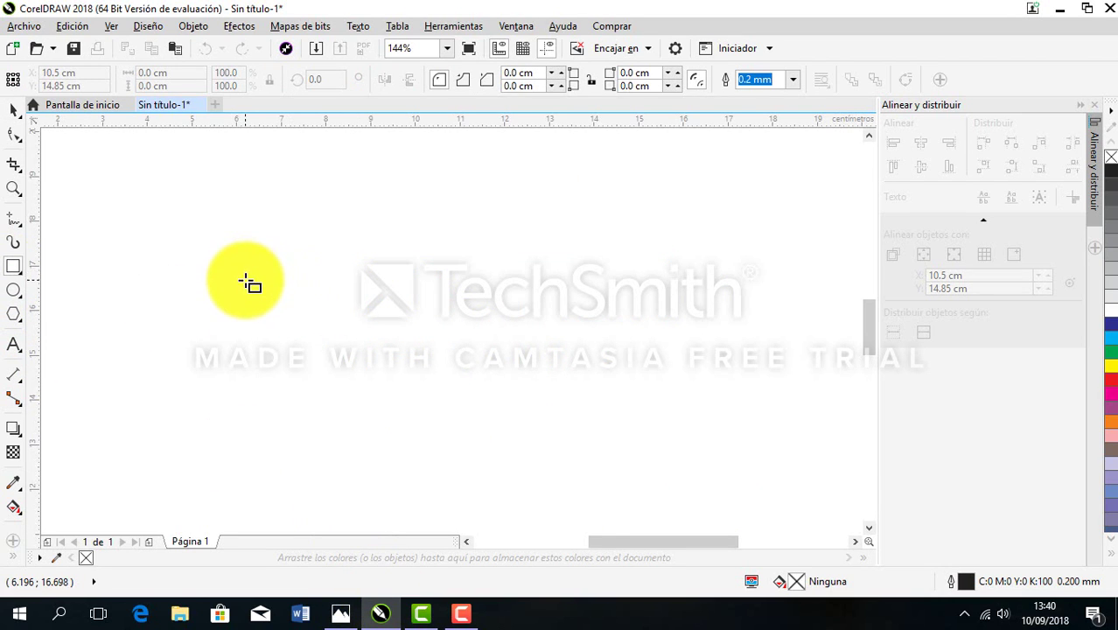
drag(207, 258, 414, 351)
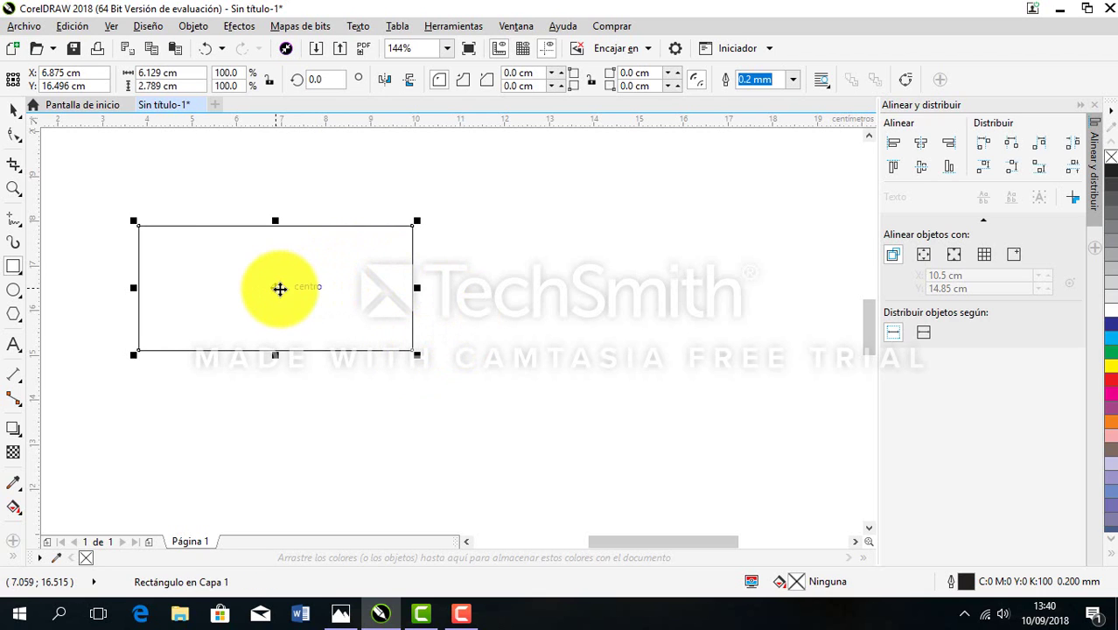
drag(280, 289, 449, 331)
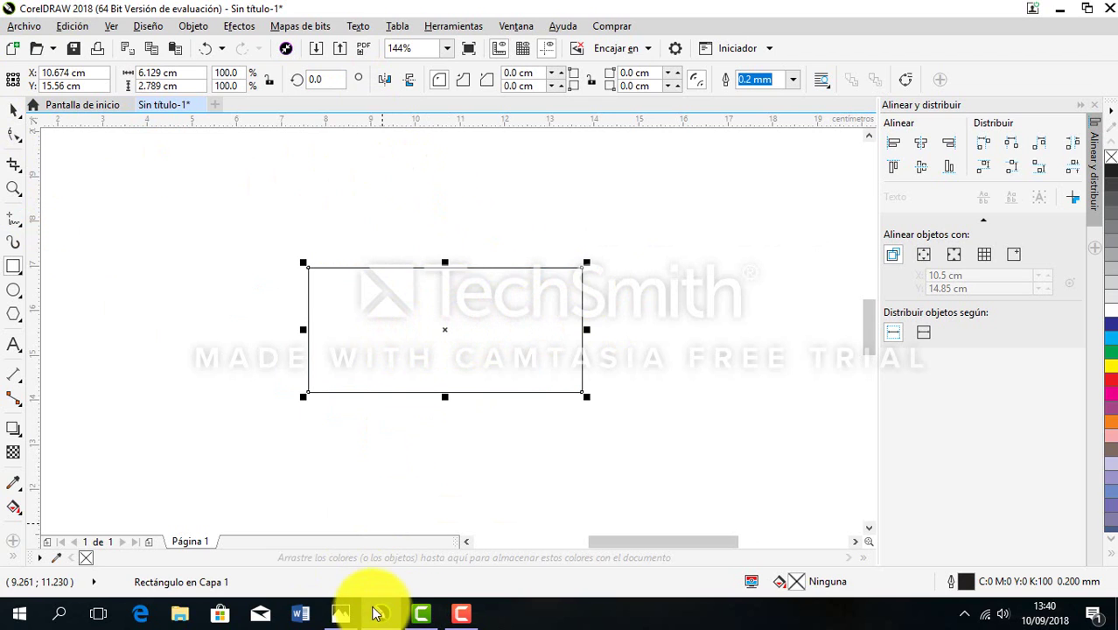
- Check the reference logo, then round all four corners of the rectangle to about 0.68 cm with the Shape tool
click(341, 617)
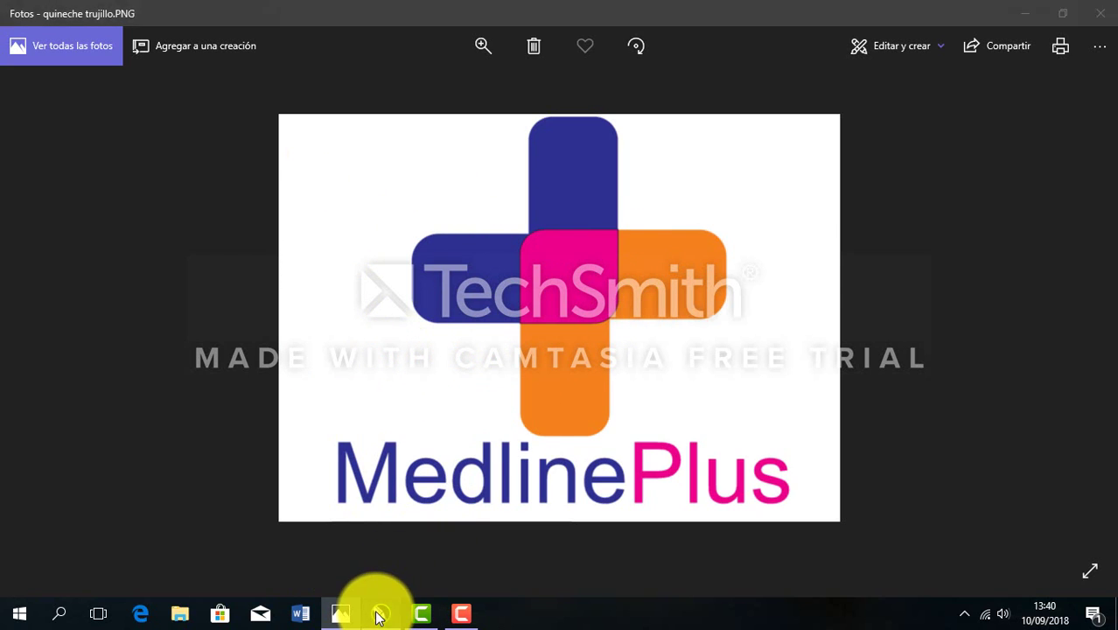
click(381, 613)
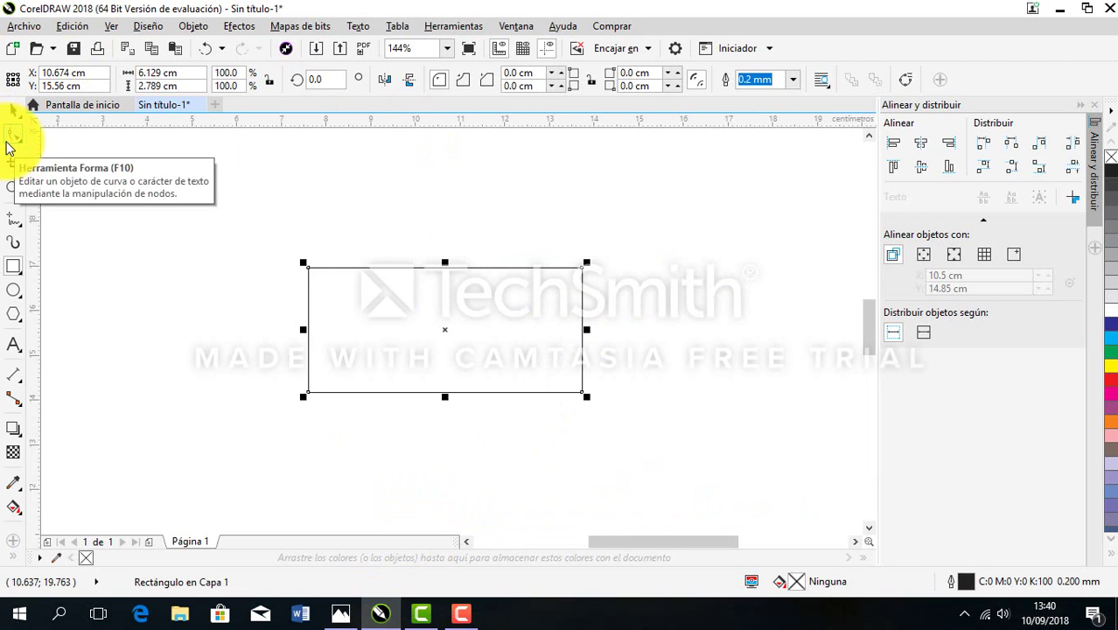
click(10, 140)
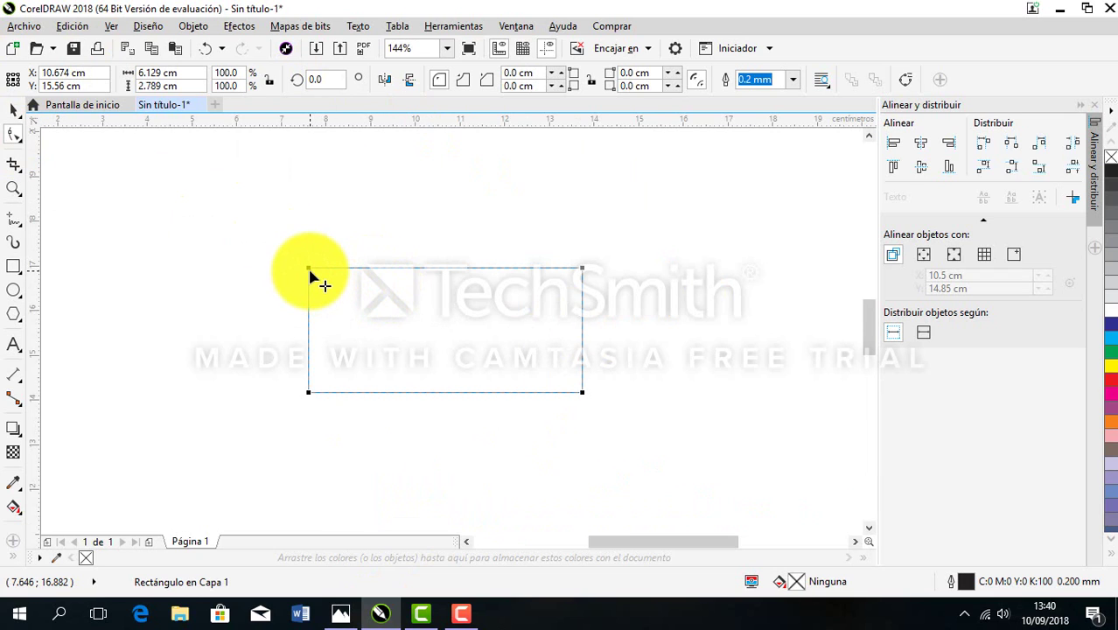
drag(309, 271, 337, 274)
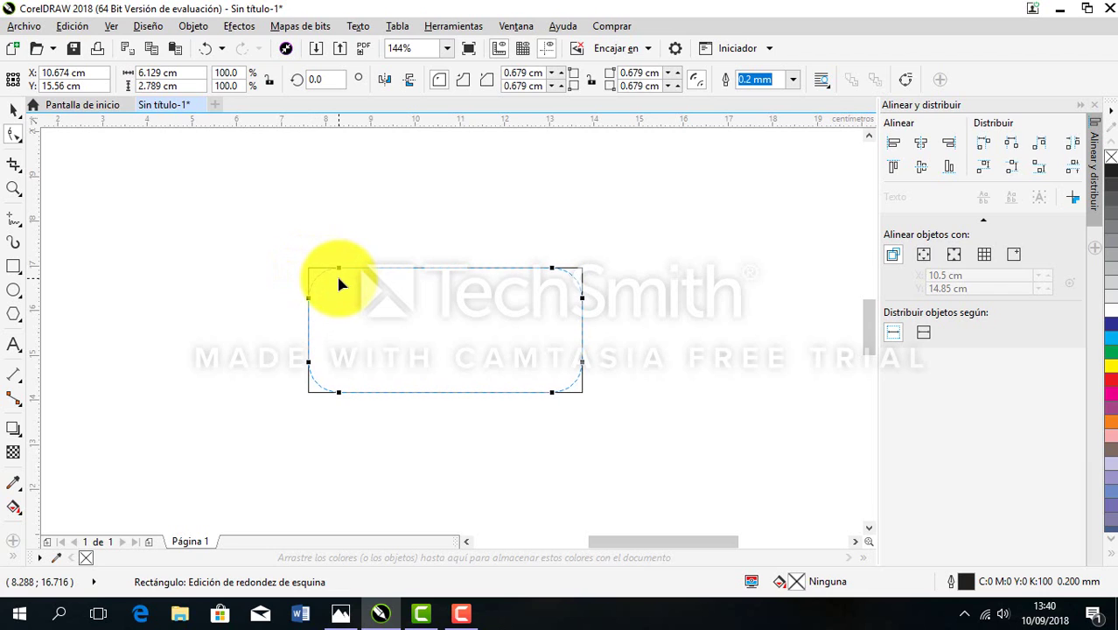
click(22, 118)
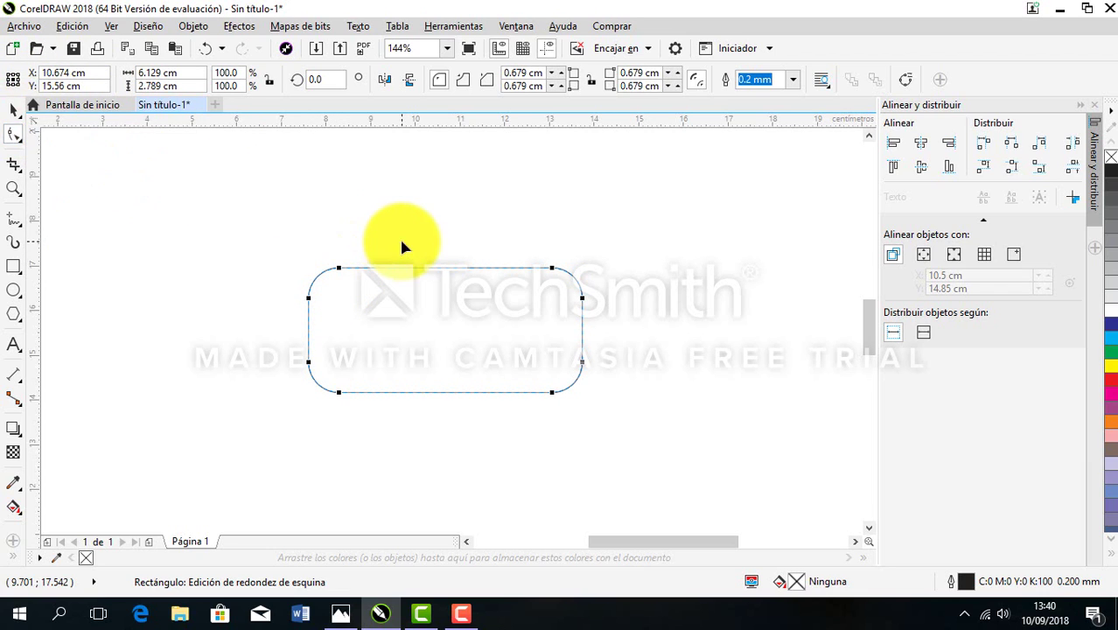
click(14, 111)
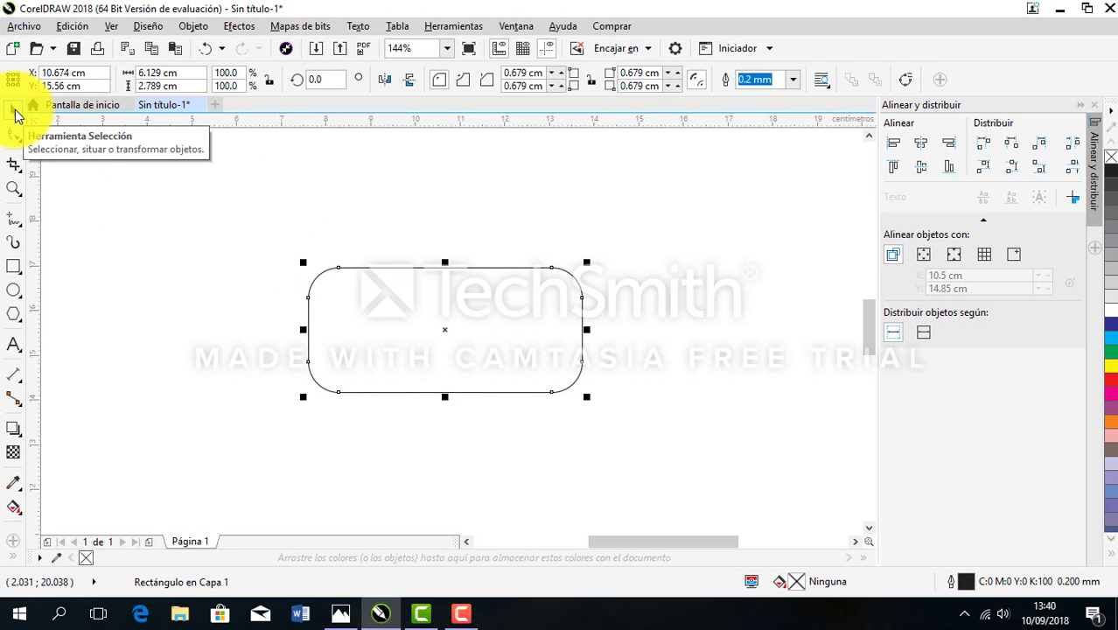
click(435, 232)
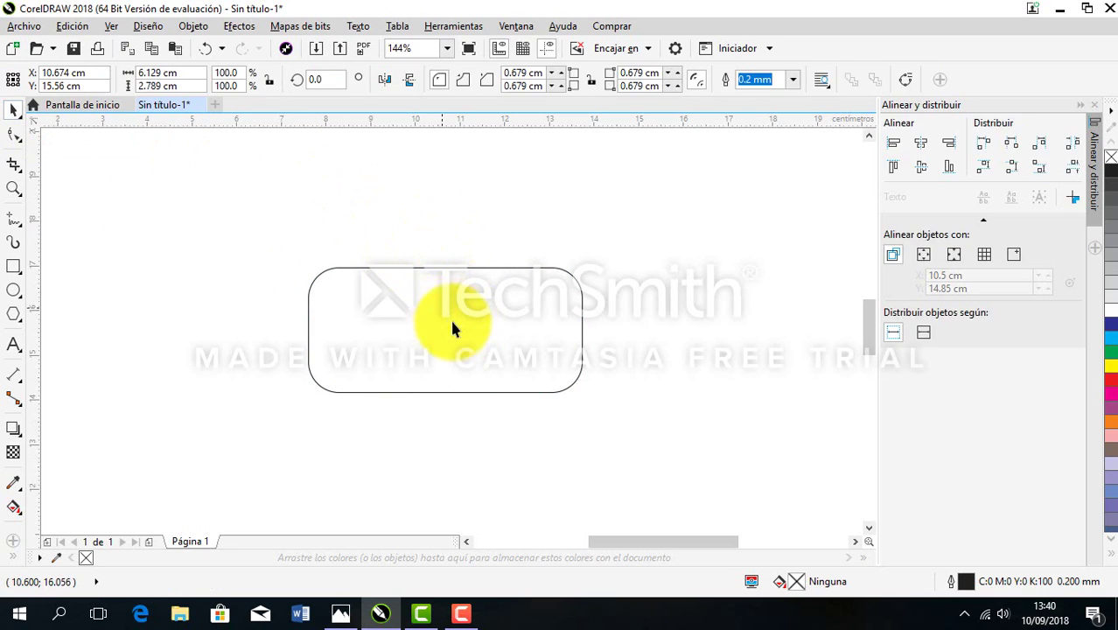
- Nudge the rounded rectangle slightly and make a copy rotated to 270° about its centre, forming a cross
drag(452, 324, 452, 276)
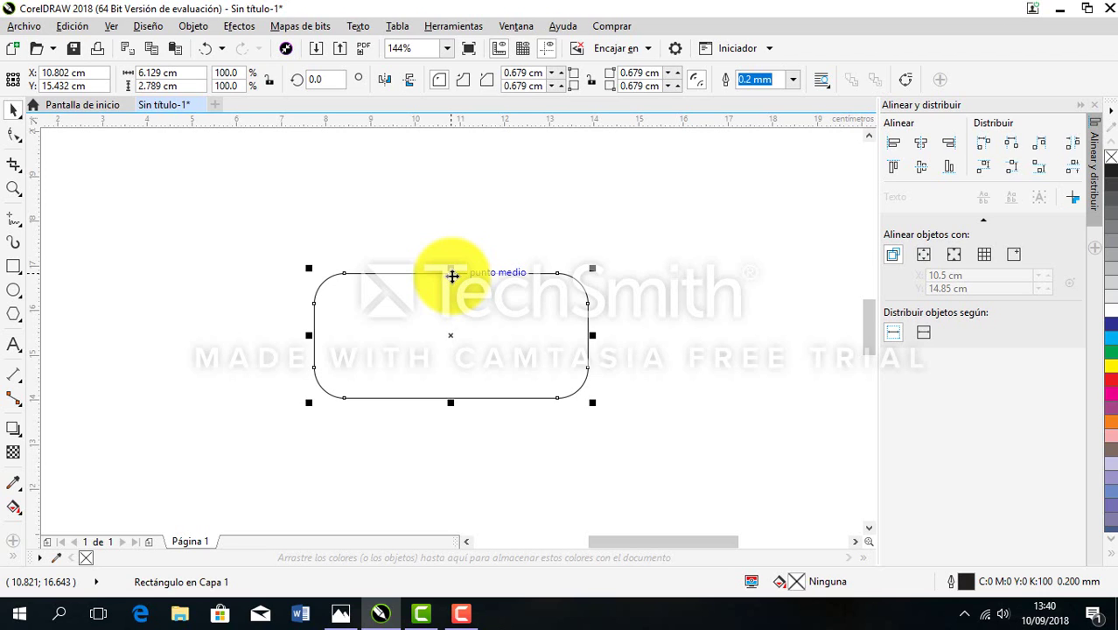
click(455, 339)
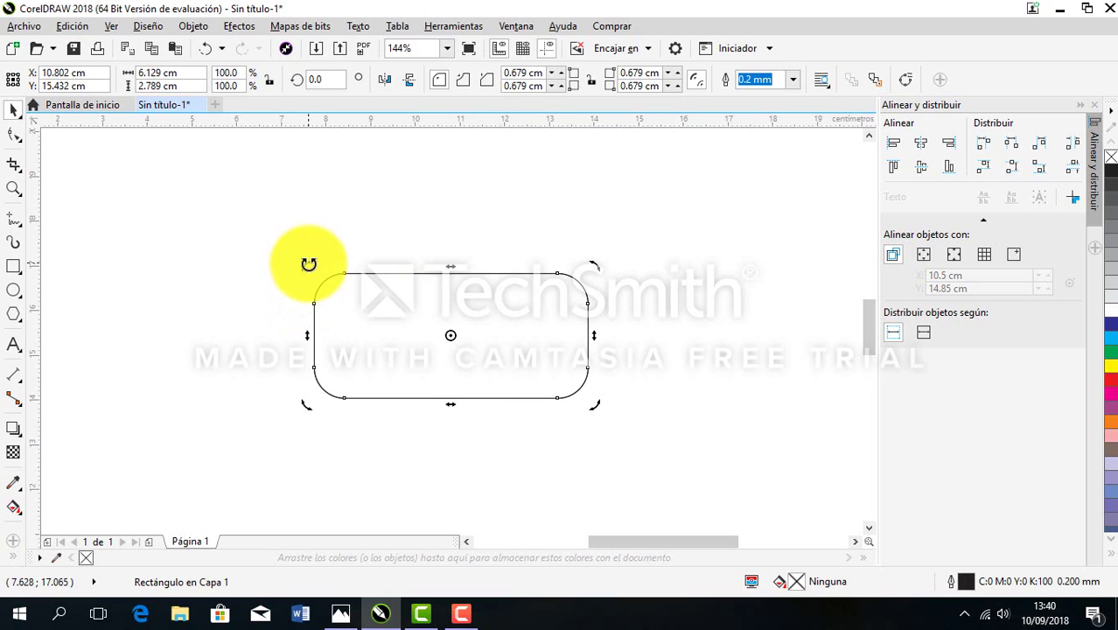
drag(308, 263, 523, 236)
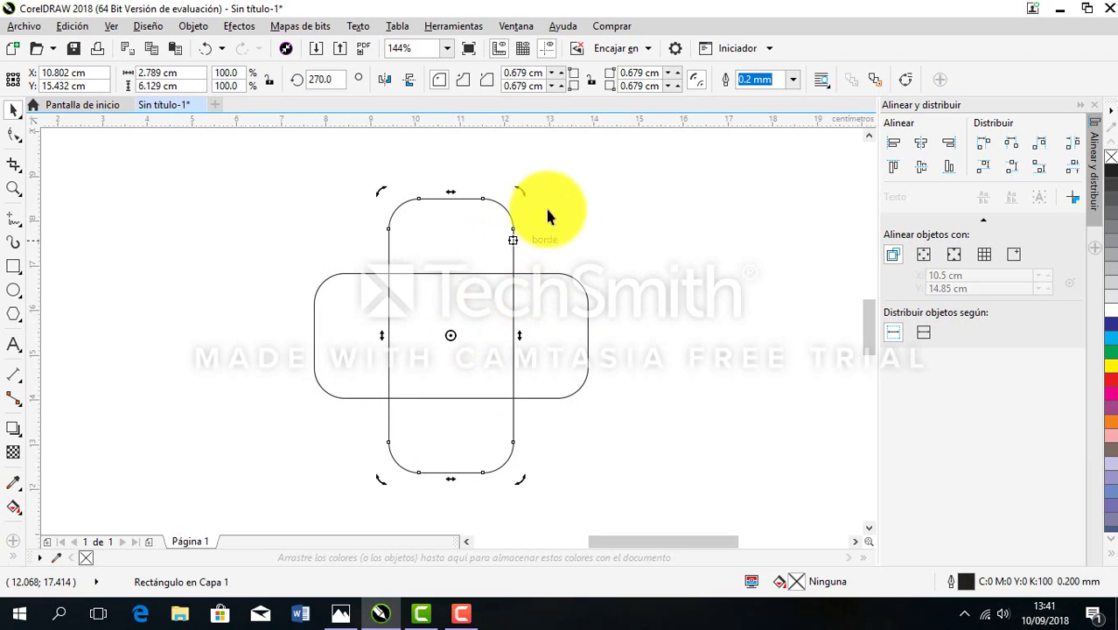
click(203, 194)
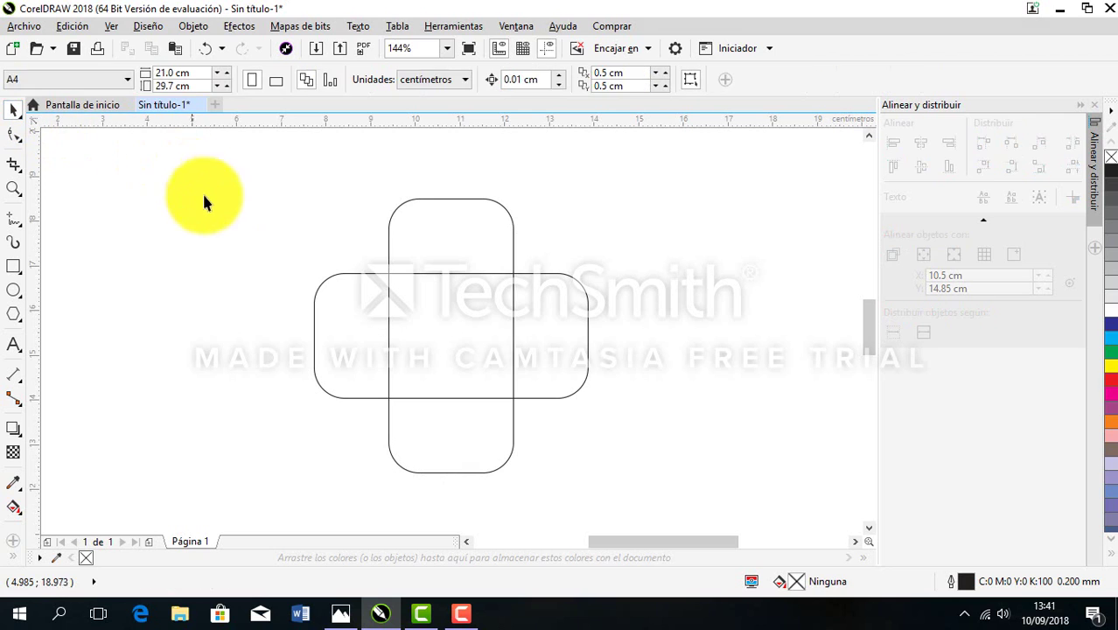
- Move the vertical rounded rectangle so its right and bottom edges align with those of the horizontal one
click(486, 366)
drag(503, 362, 557, 311)
click(679, 337)
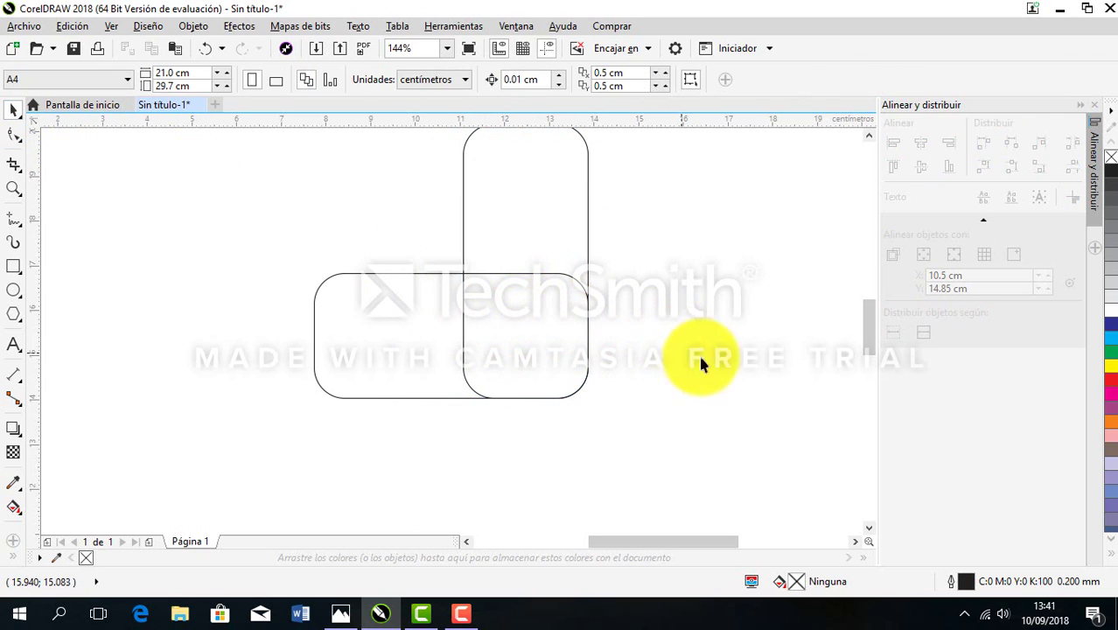
- Weld the horizontal and vertical rounded rectangles into a single L-shaped curve
drag(871, 328, 870, 312)
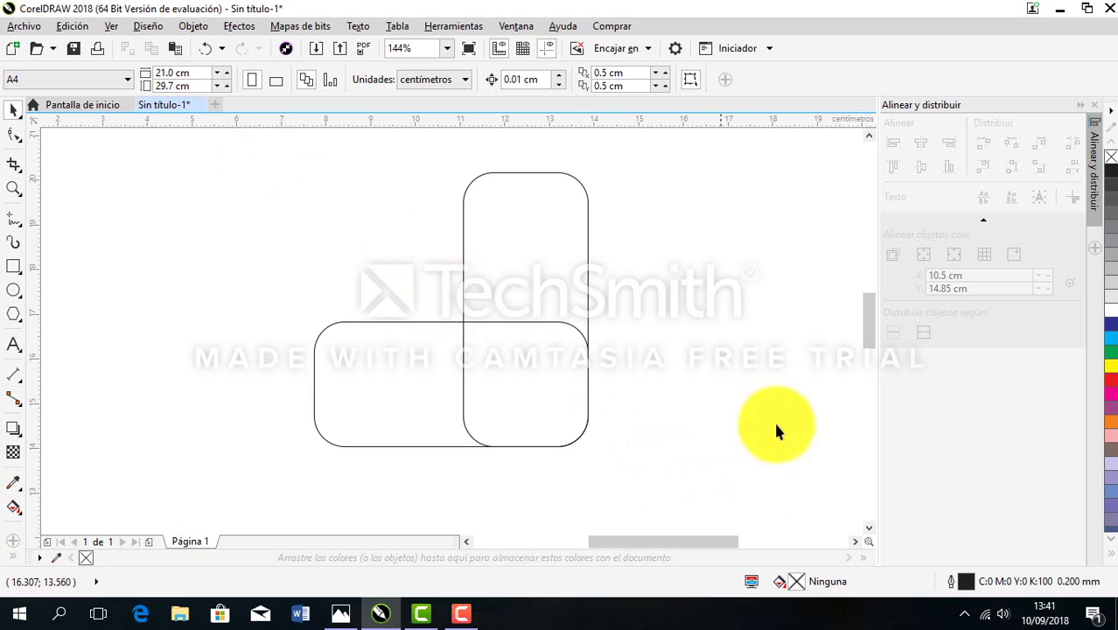
click(413, 368)
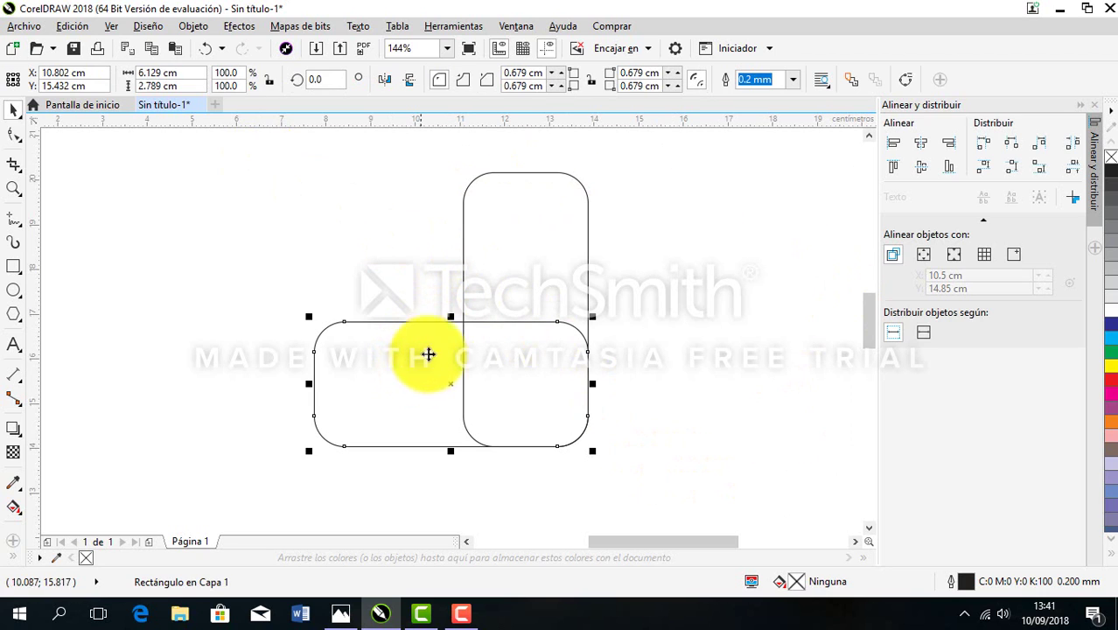
shift+click(509, 260)
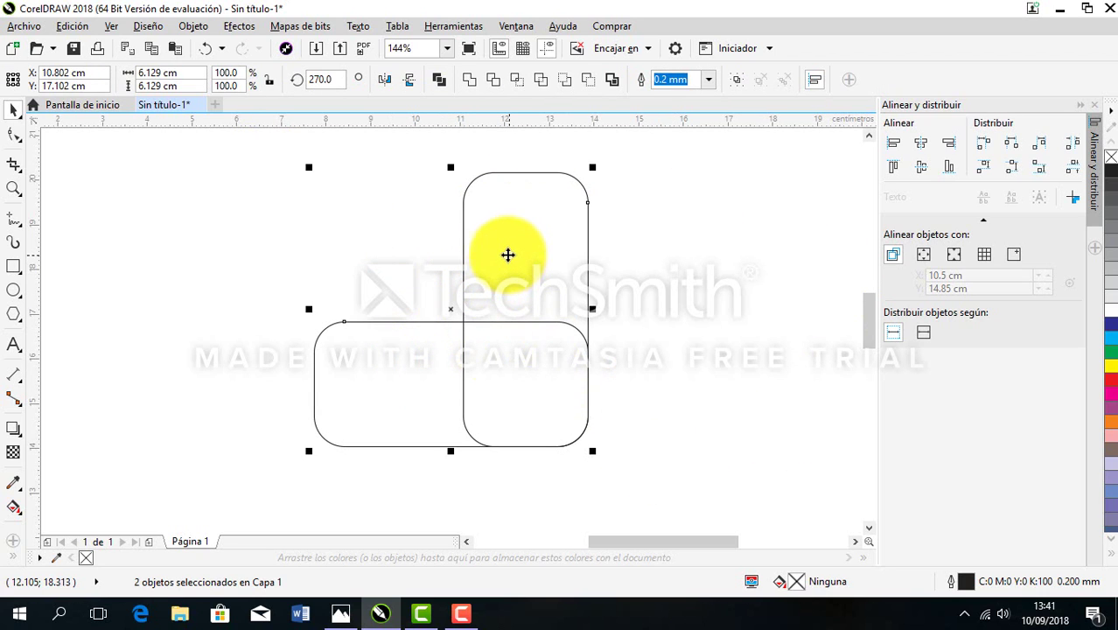
click(468, 82)
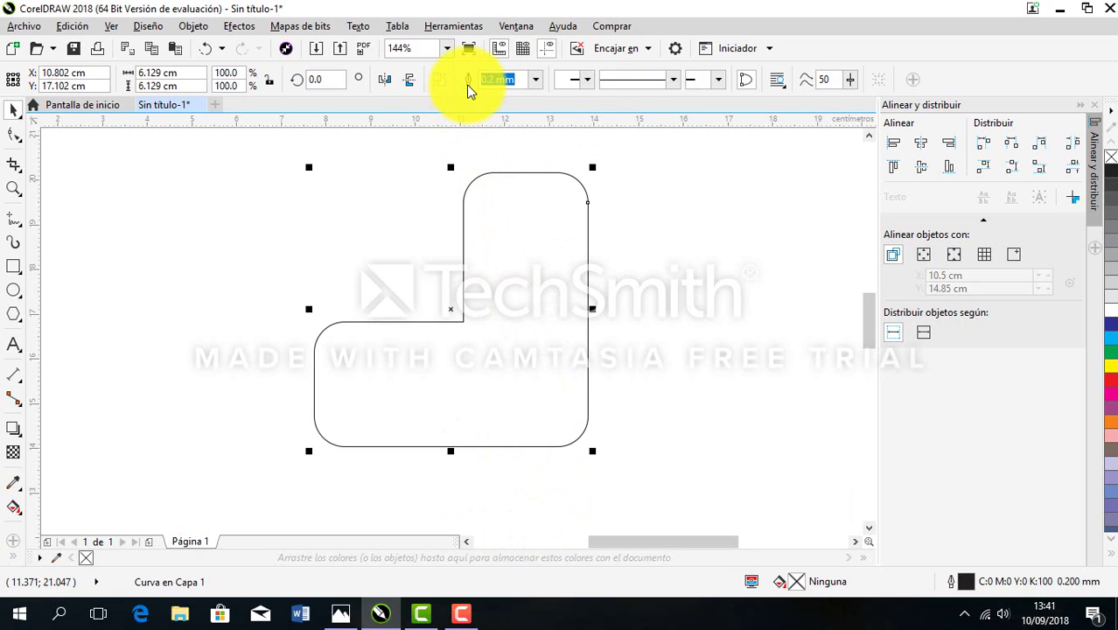
- Try to duplicate the welded L-shape with an offset to its right
click(788, 396)
click(527, 364)
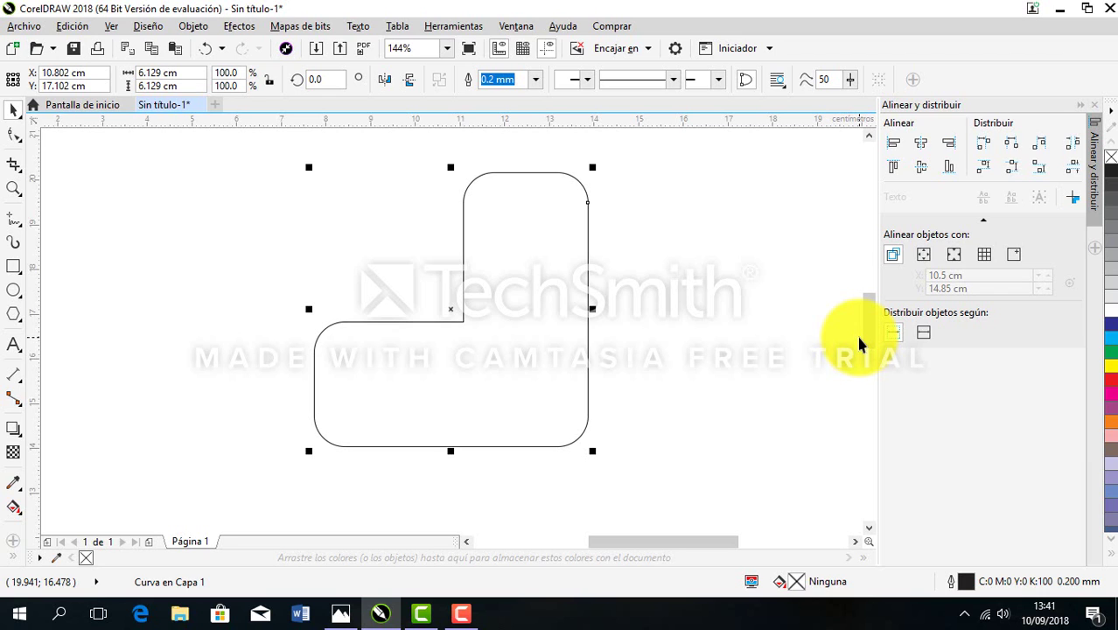
key(ctrl+d)
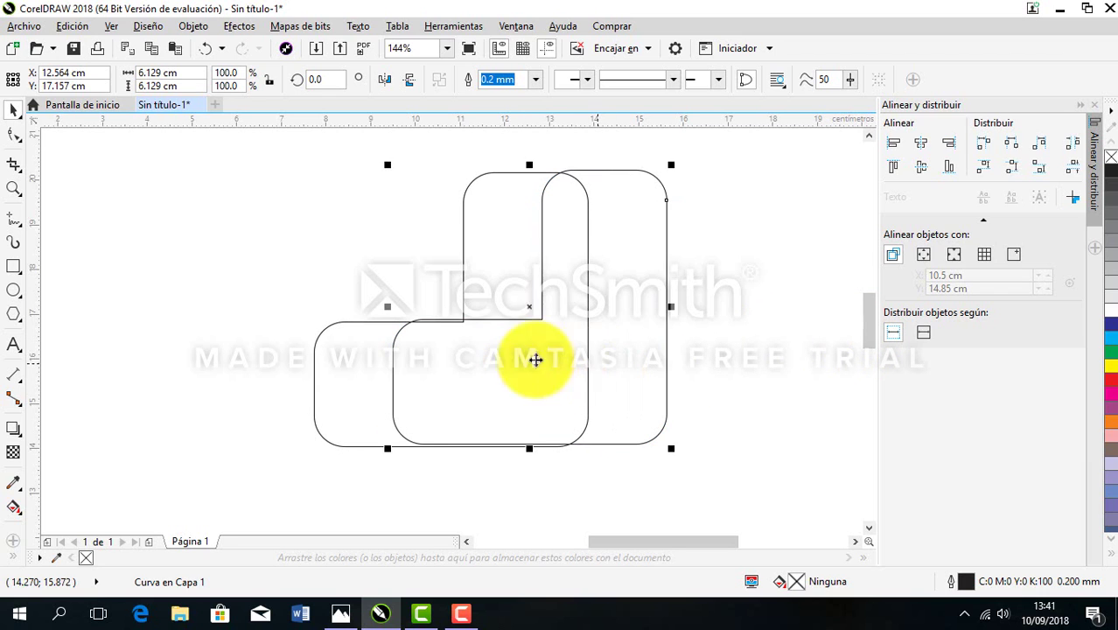
drag(581, 282, 654, 288)
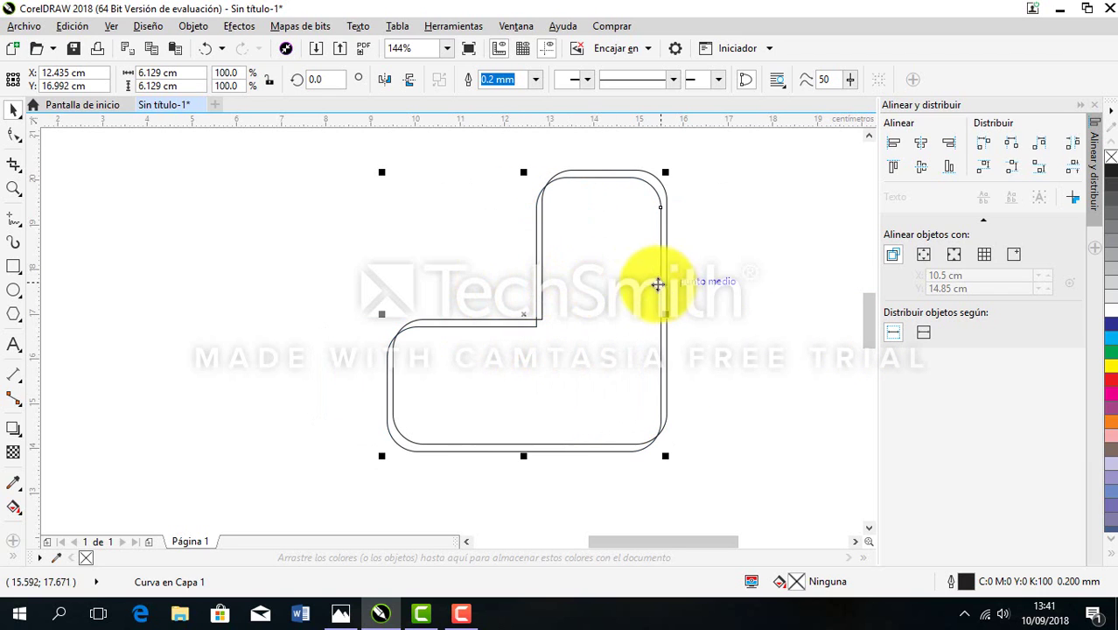
click(207, 48)
click(207, 48)
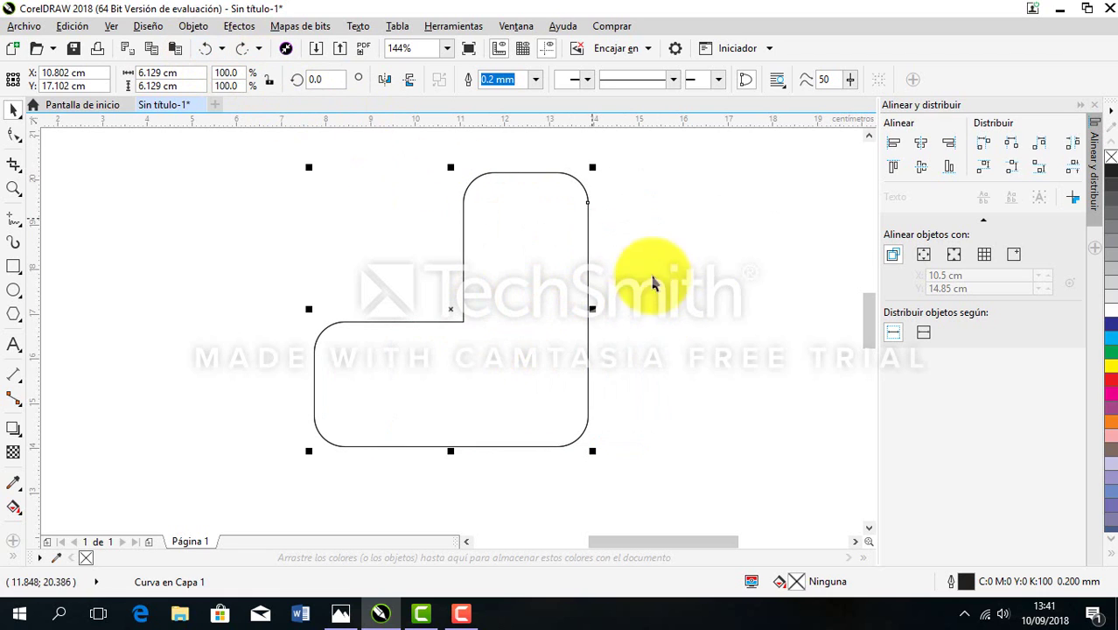
- Duplicate the welded L-shape in place and mirror the copy horizontally and vertically
click(451, 308)
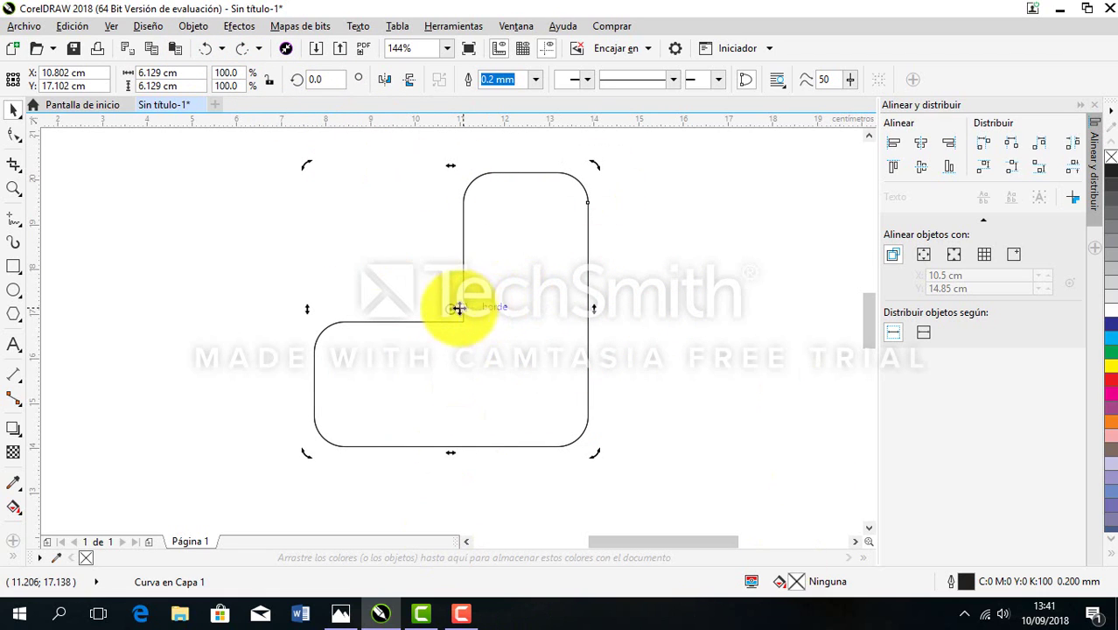
click(636, 293)
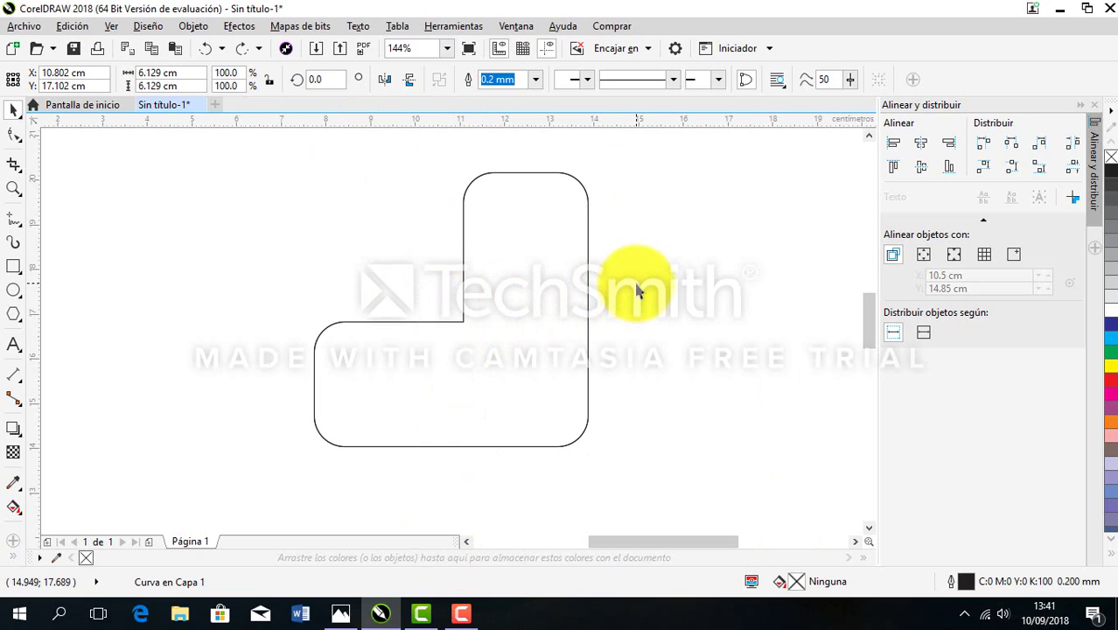
click(532, 310)
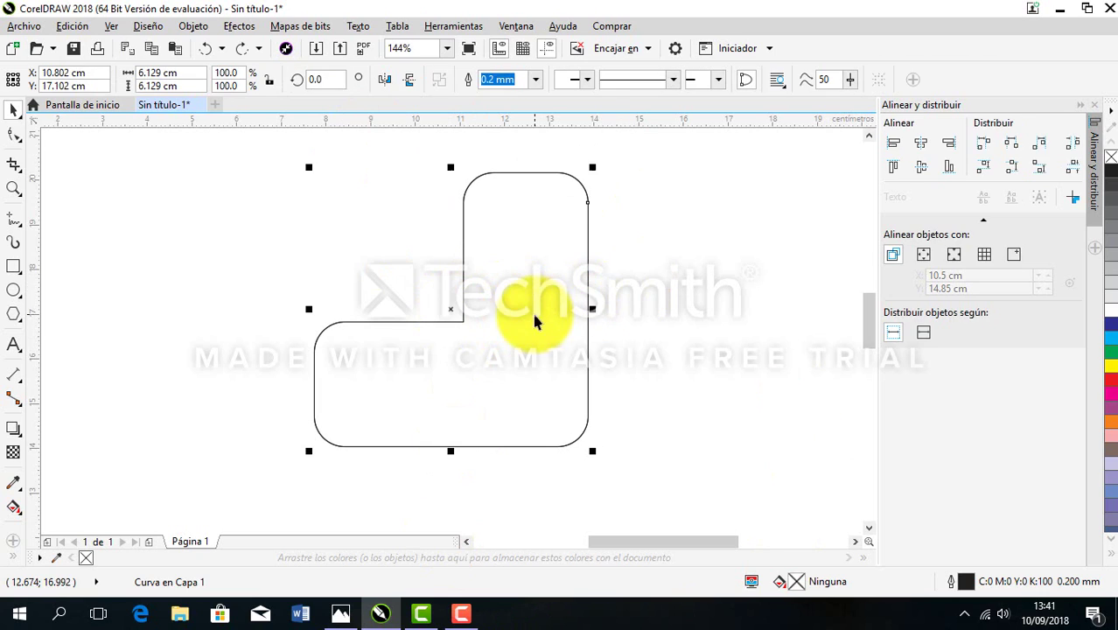
click(381, 85)
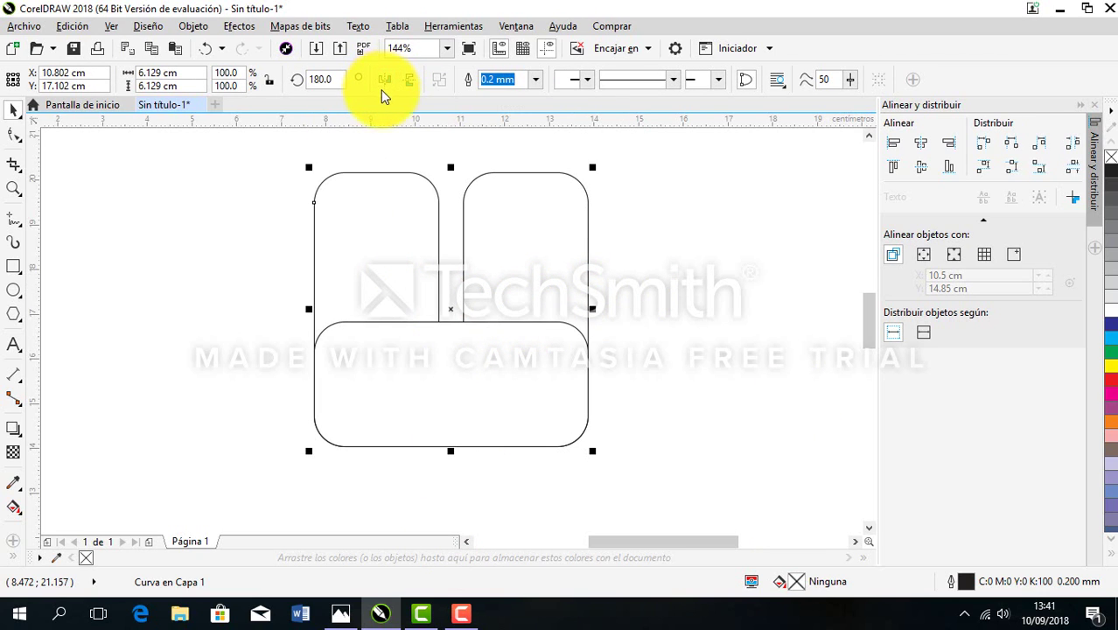
click(408, 80)
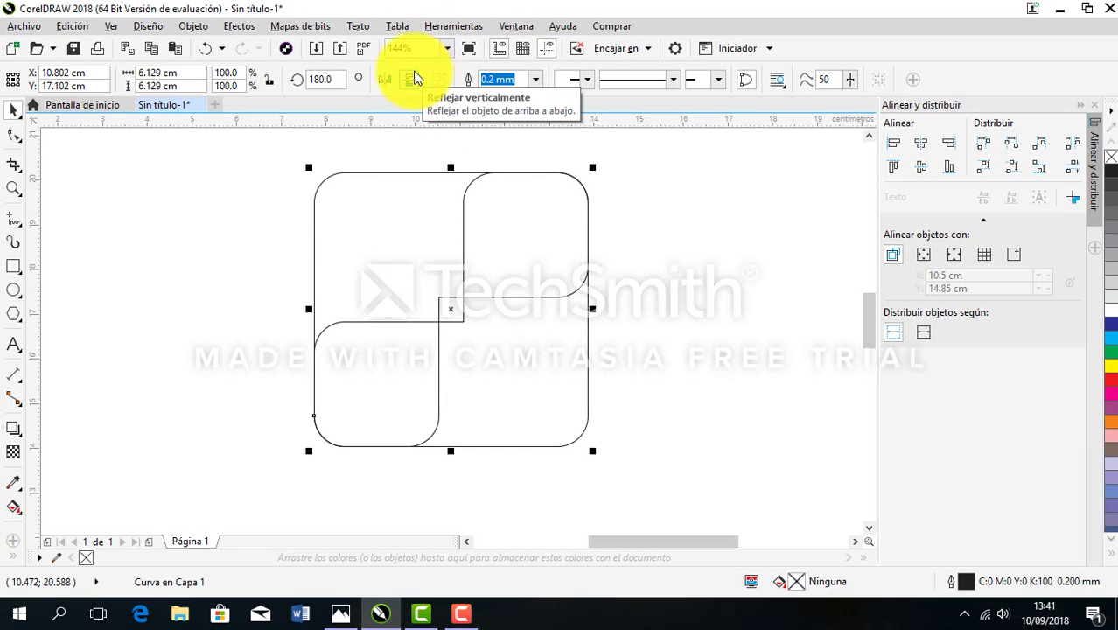
- Move the mirrored L-shape to about X 13.94 cm, Y 13.93 cm so its corner overlaps the original's corner, forming a cross
drag(377, 280, 524, 415)
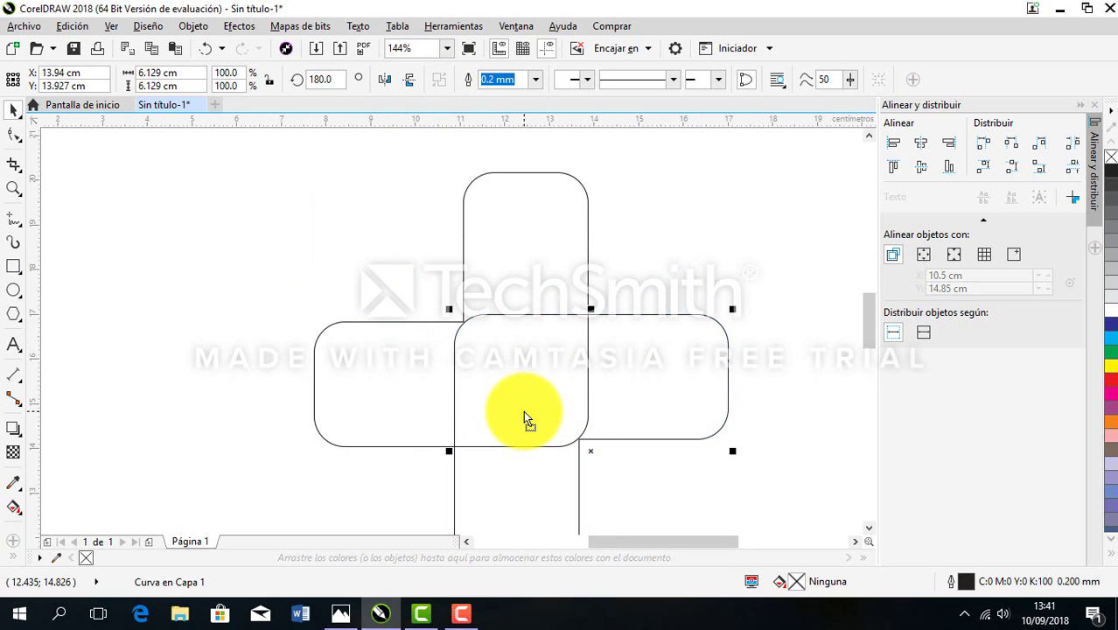
click(740, 261)
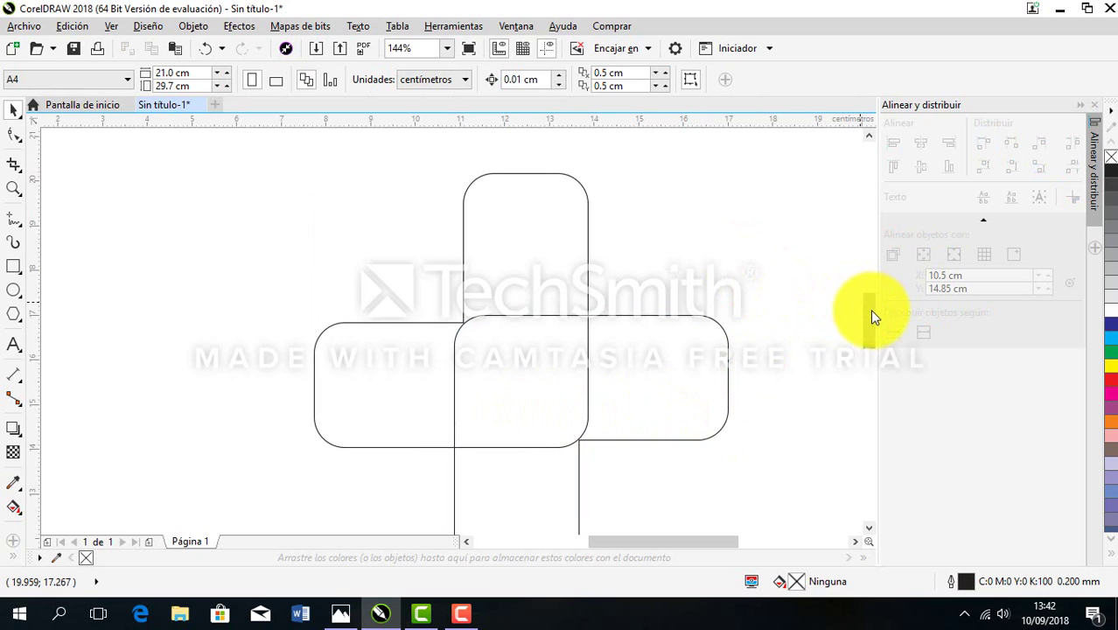
mouse_move(870, 309)
mouse_down()
mouse_move(871, 328)
mouse_move(872, 312)
mouse_move(878, 320)
mouse_up()
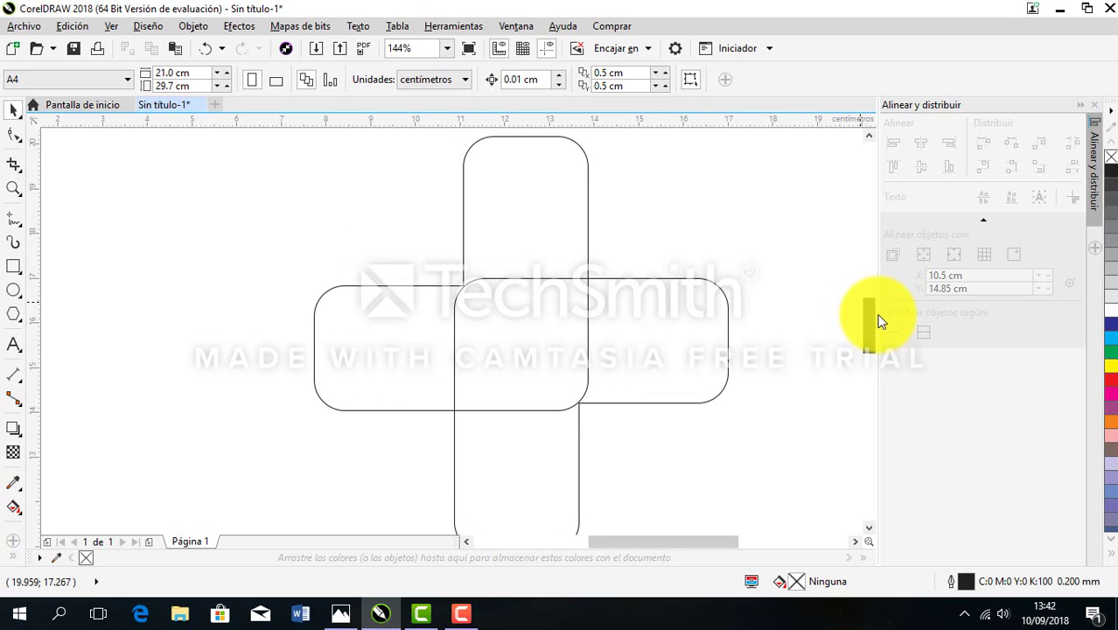
- Fill the upper-left L-shape with blue (C:100 M:100 Y:0 K:0) and the lower-right one with orange (C:0 M:60 Y:100 K:0)
click(499, 207)
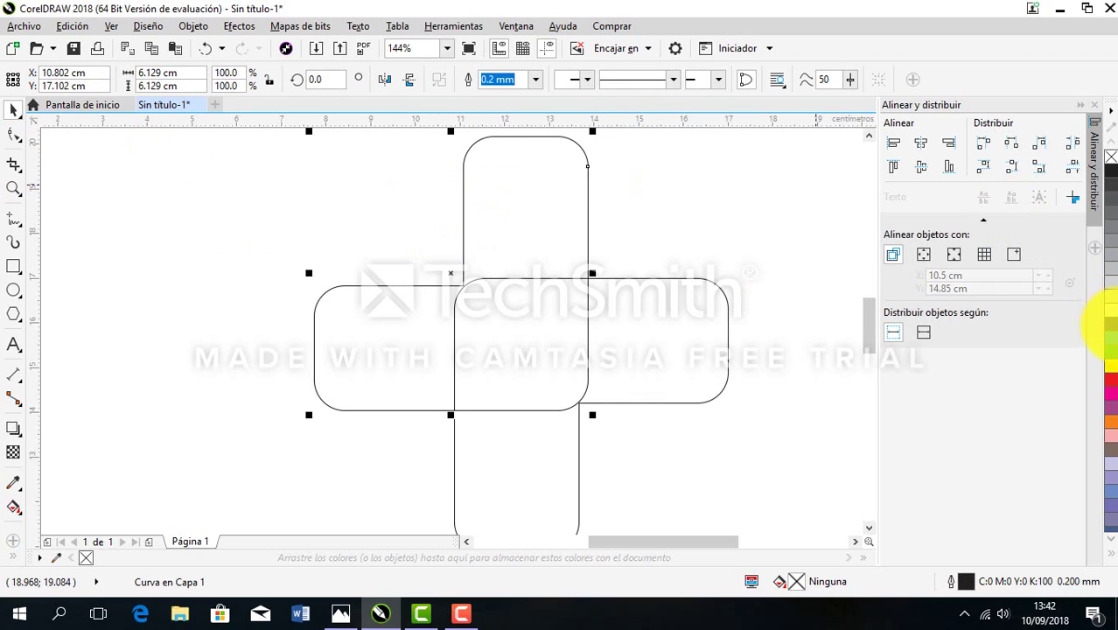
click(1113, 331)
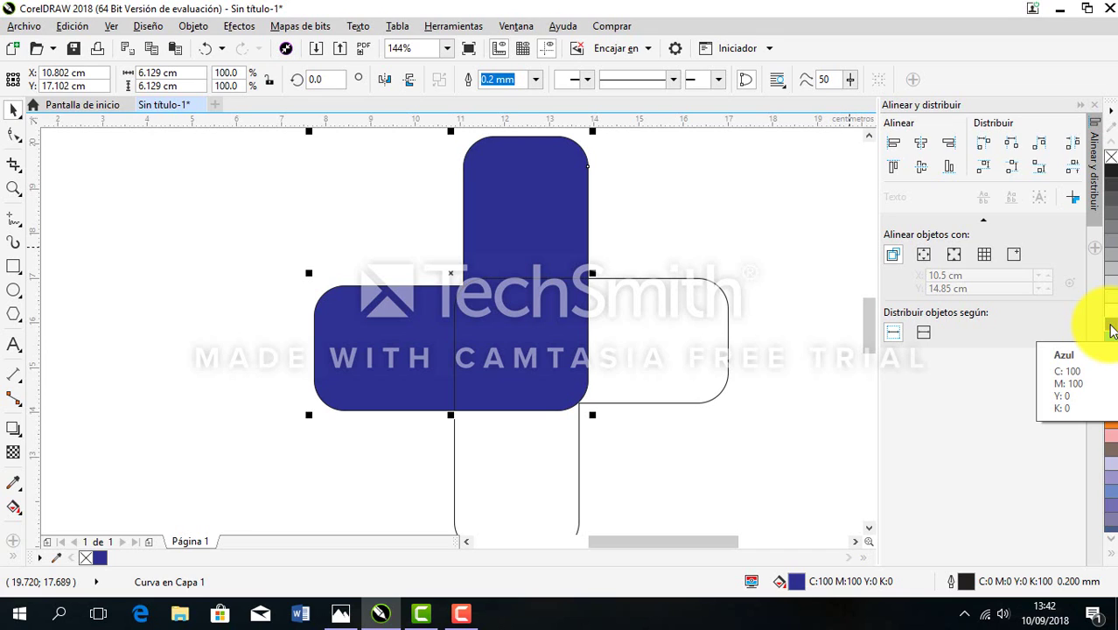
scroll(1113, 328, down, 2)
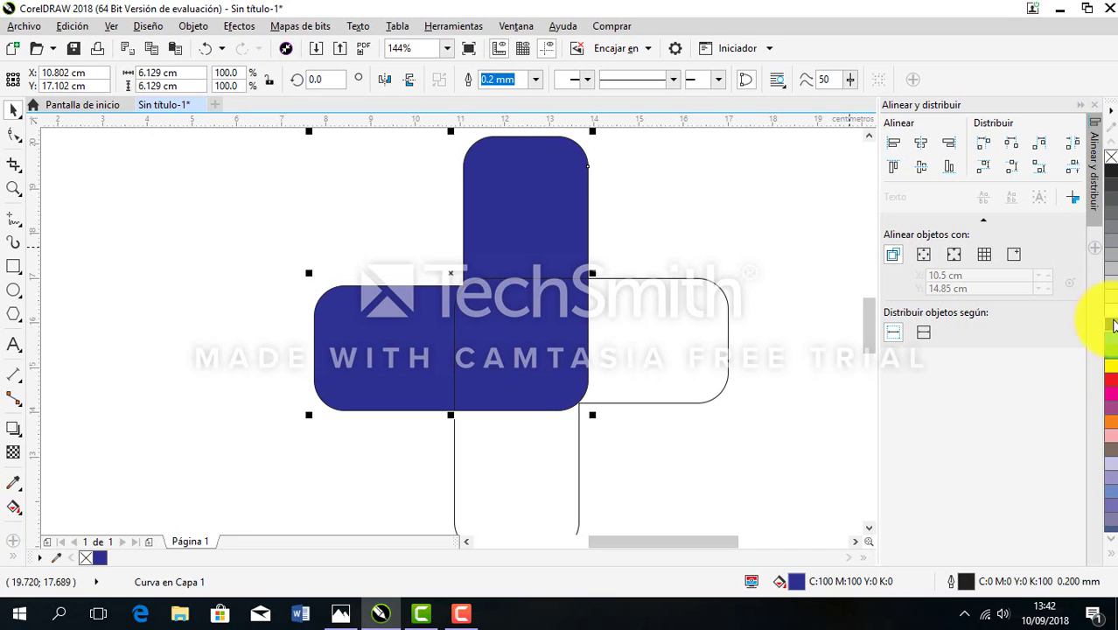
click(643, 360)
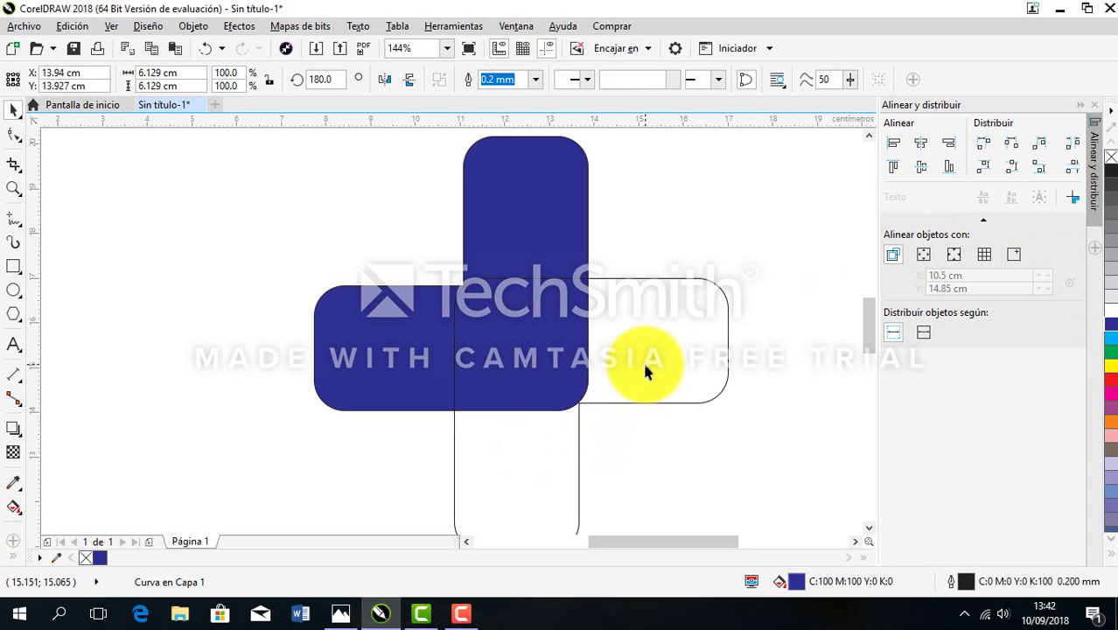
click(1110, 425)
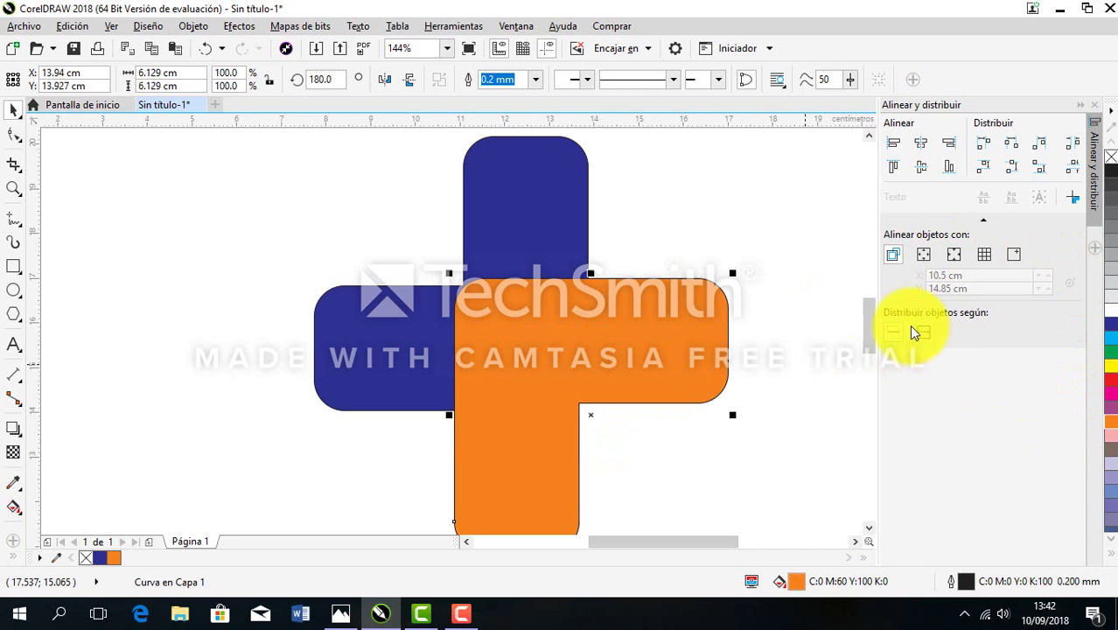
click(720, 234)
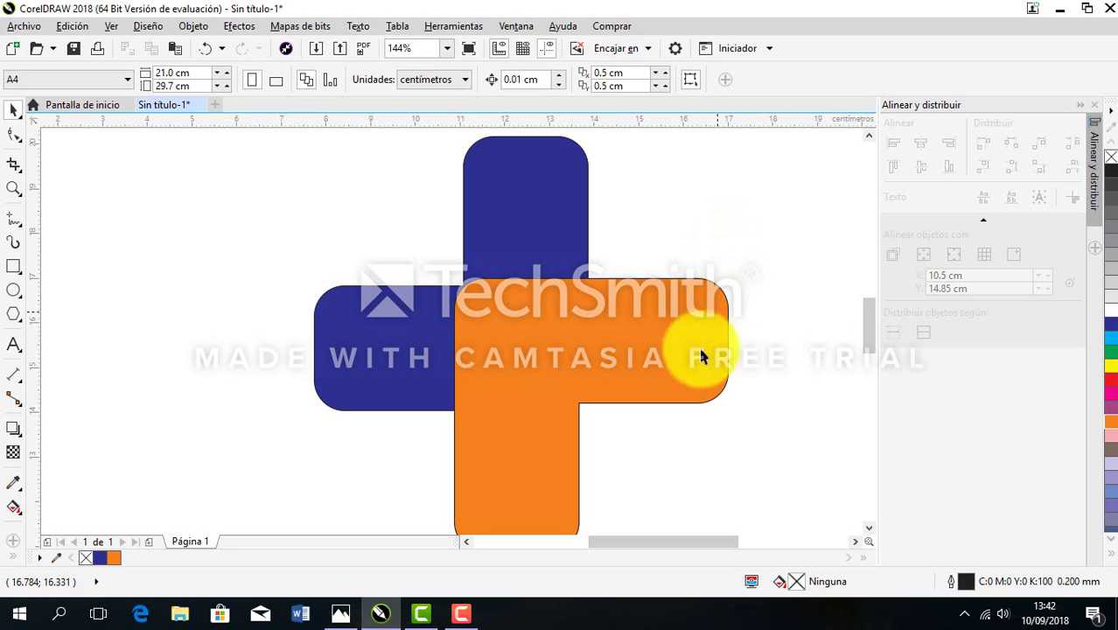
- Intersect the orange and blue L-shapes to create a separate shape from their central overlap
click(512, 374)
shift+click(492, 215)
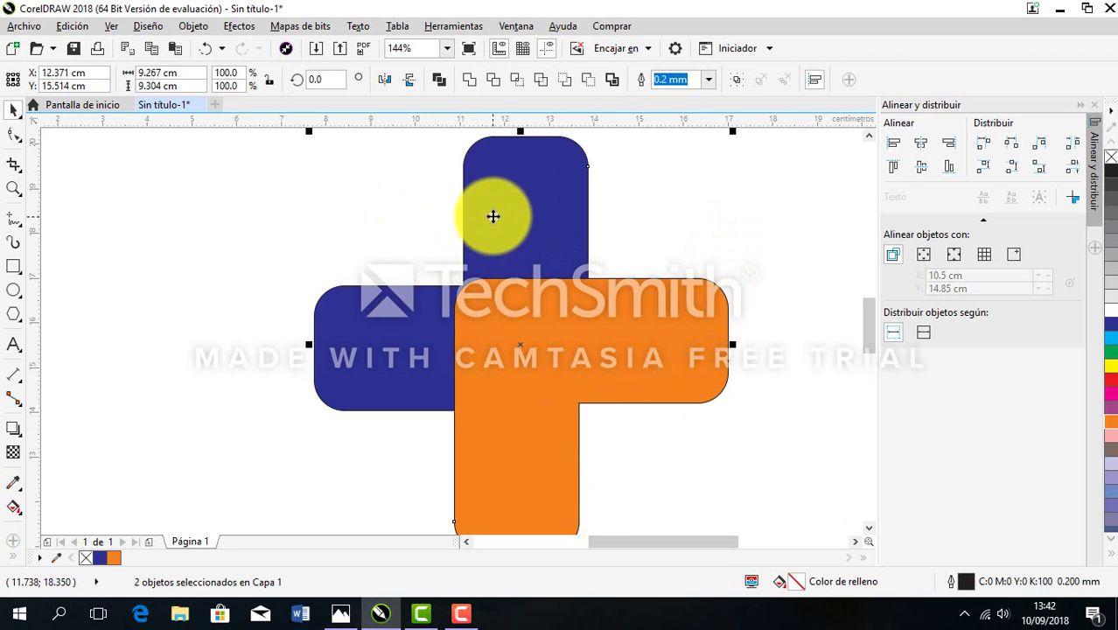
click(516, 77)
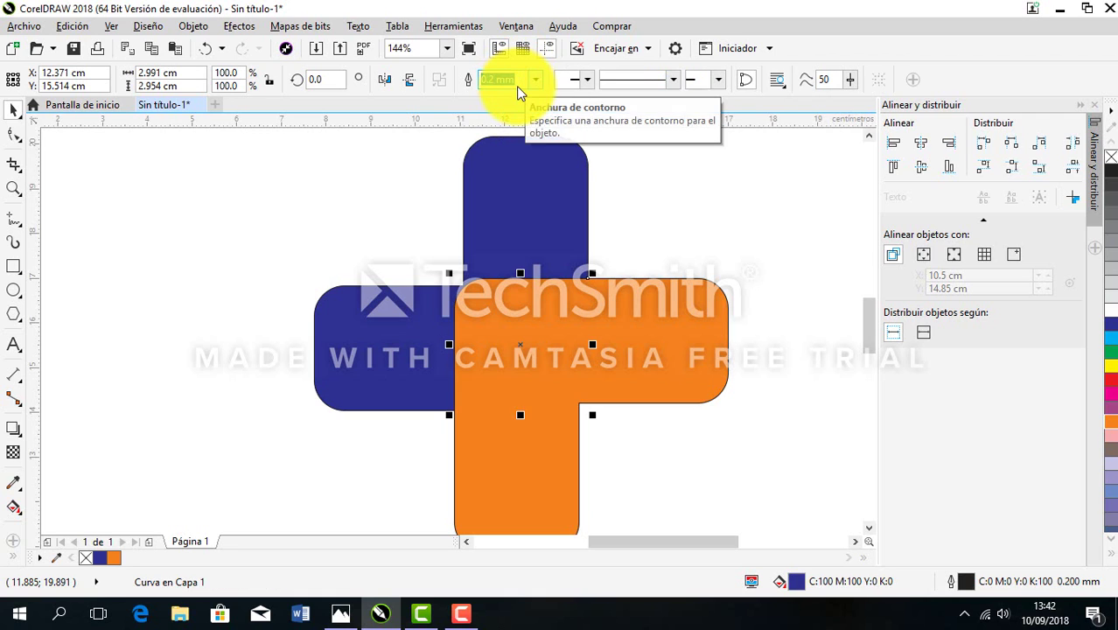
click(517, 82)
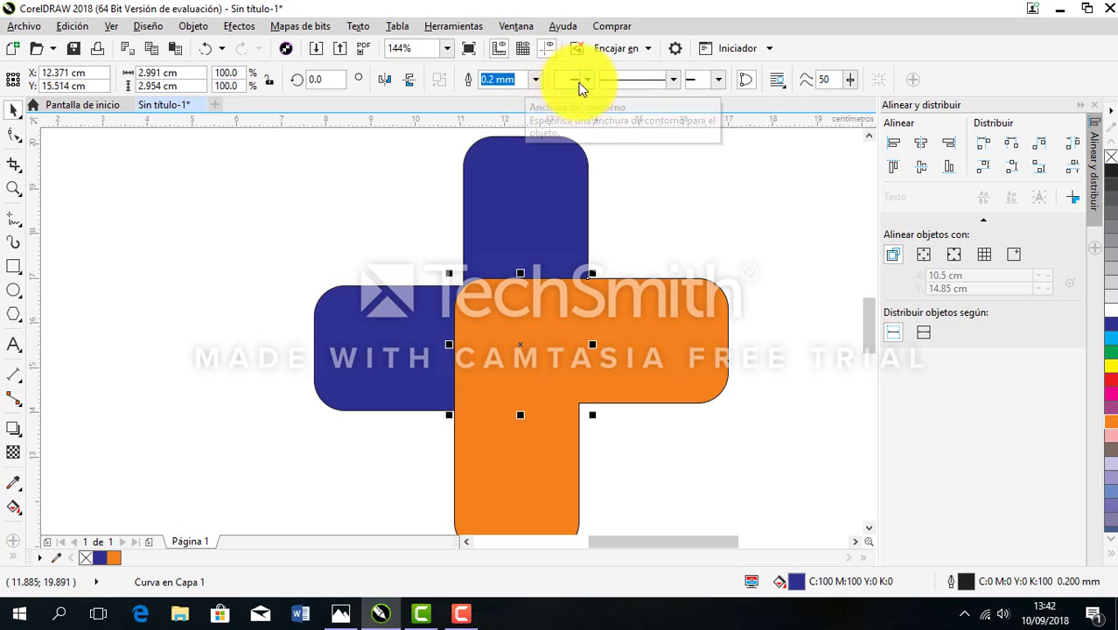
click(652, 231)
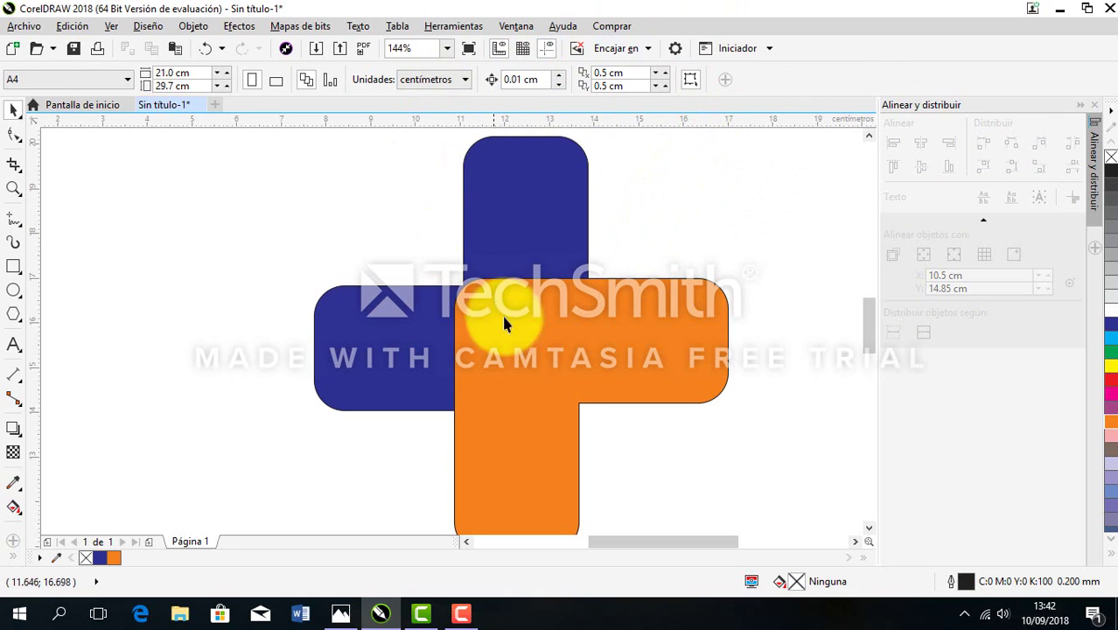
- Change the stacking order of the two L-shapes so the blue overlap sits in front of the orange piece
click(516, 343)
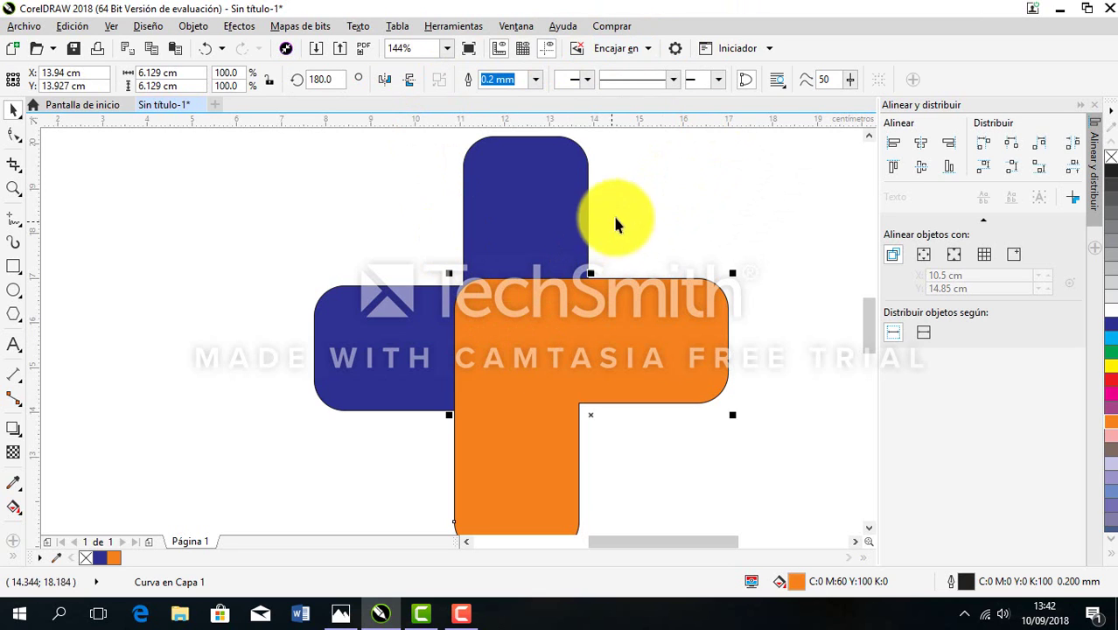
click(651, 221)
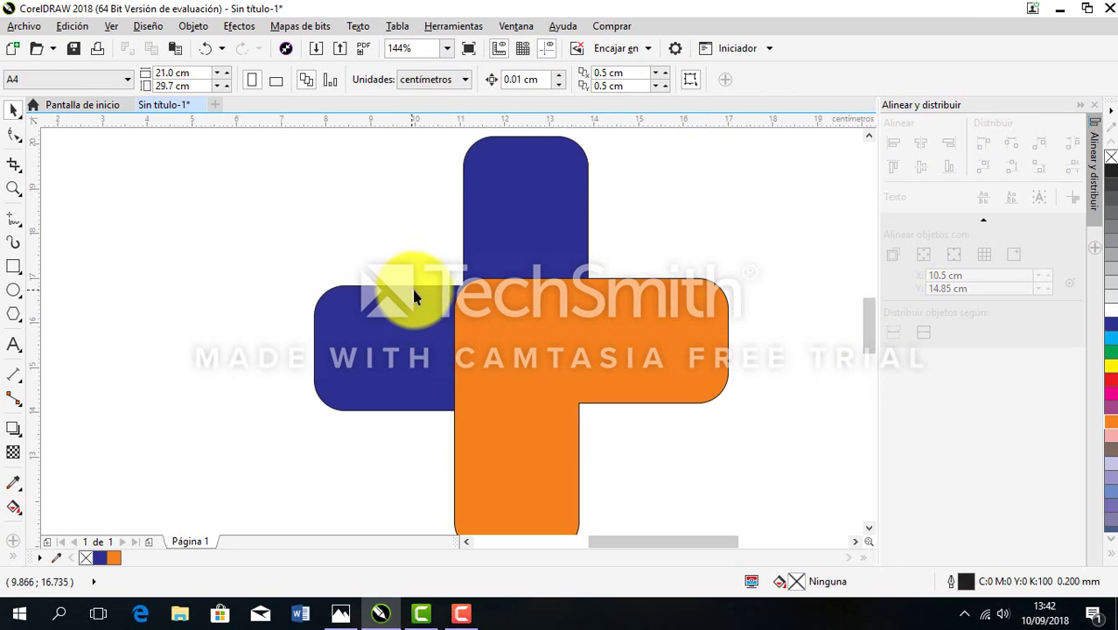
click(473, 375)
shift+click(481, 178)
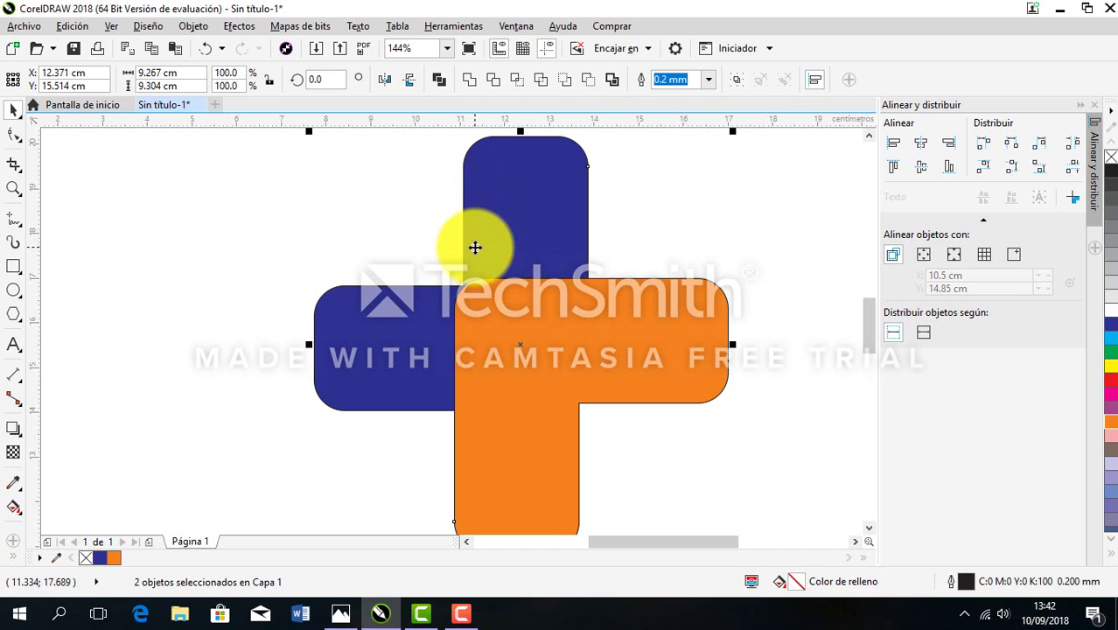
key(ctrl+Page_Up)
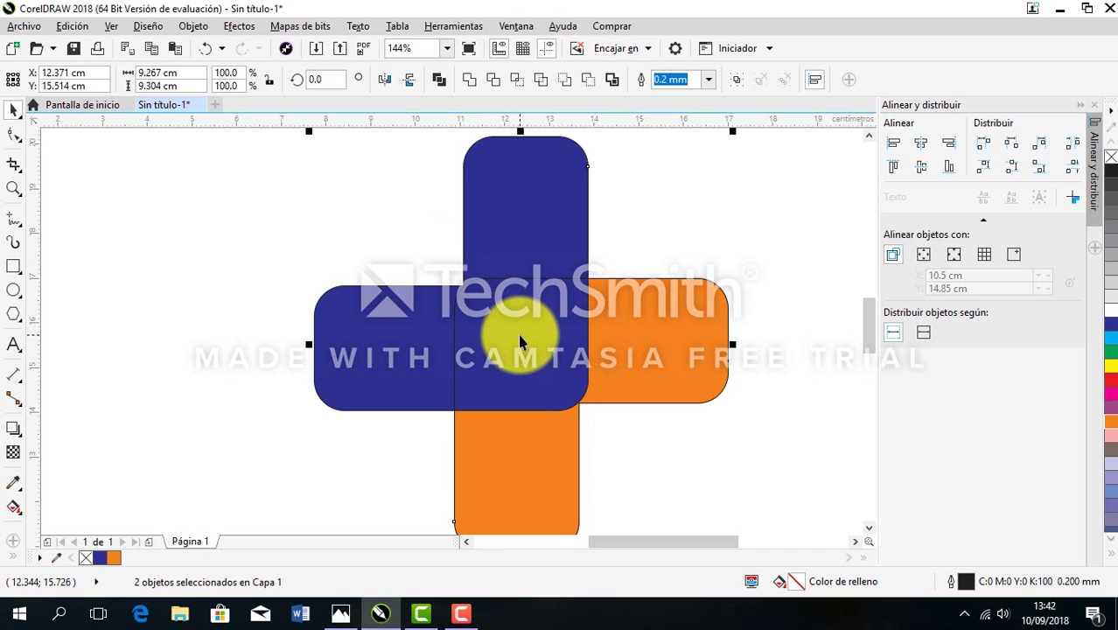
click(635, 256)
- Fill the central overlap shape with magenta (C:0 M:100 Y:0 K:0)
click(450, 319)
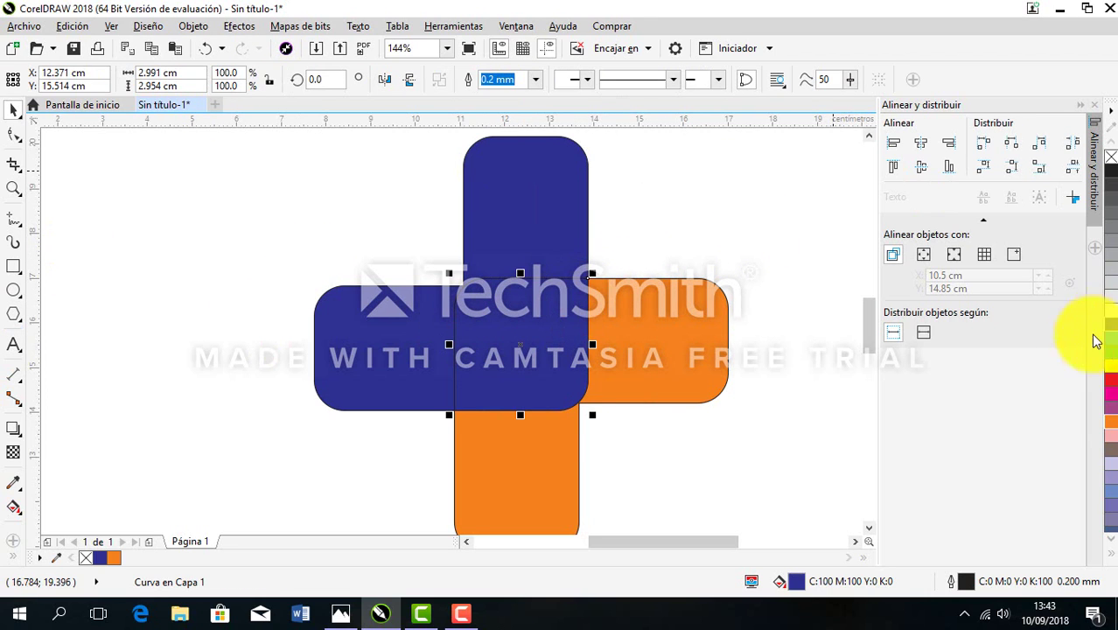
click(1109, 404)
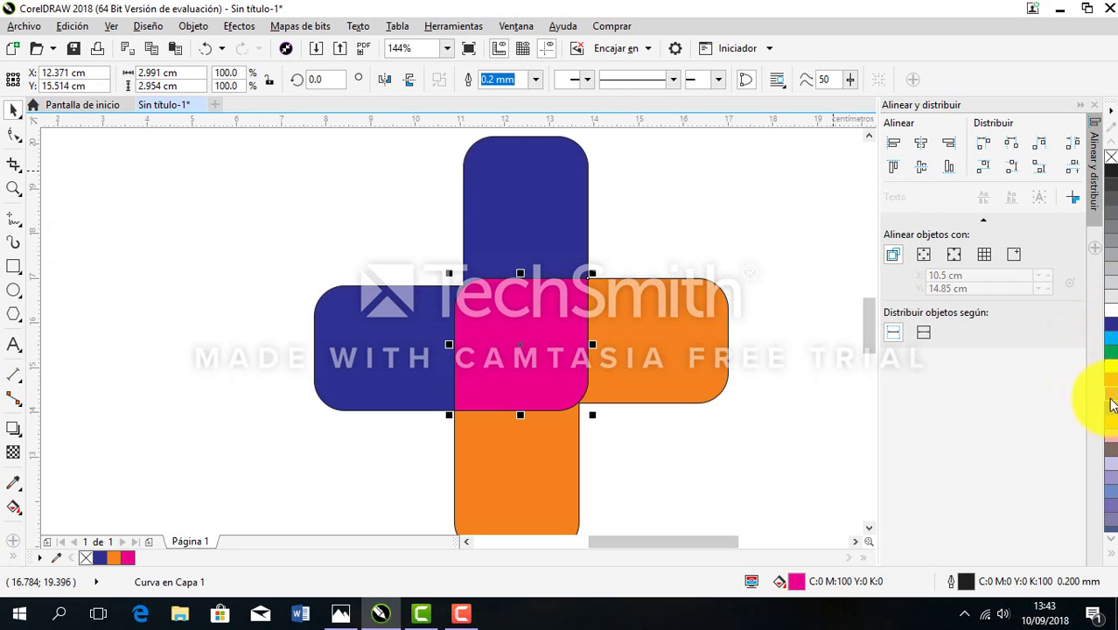
click(748, 241)
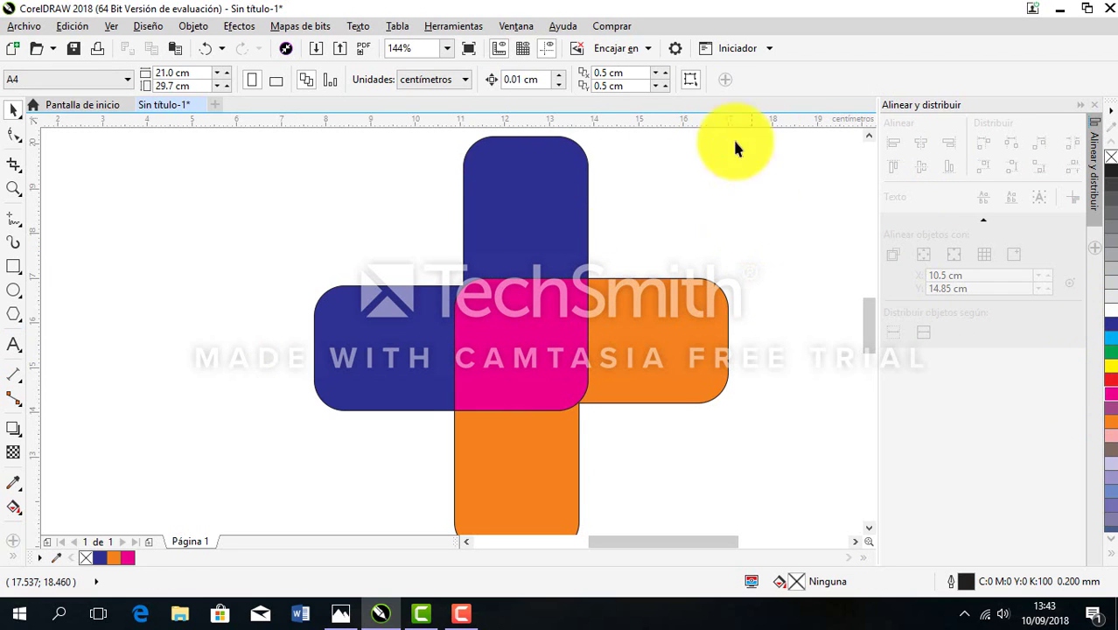
- Remove the outlines from the blue, magenta and orange shapes, undoing the accidental move of the blue piece
click(563, 192)
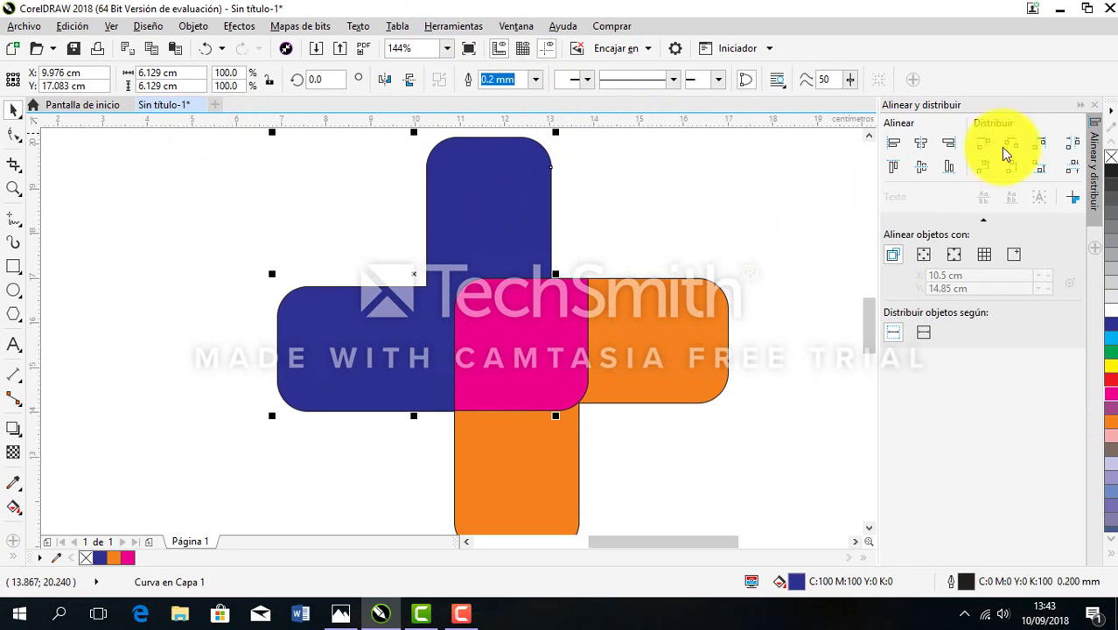
click(211, 48)
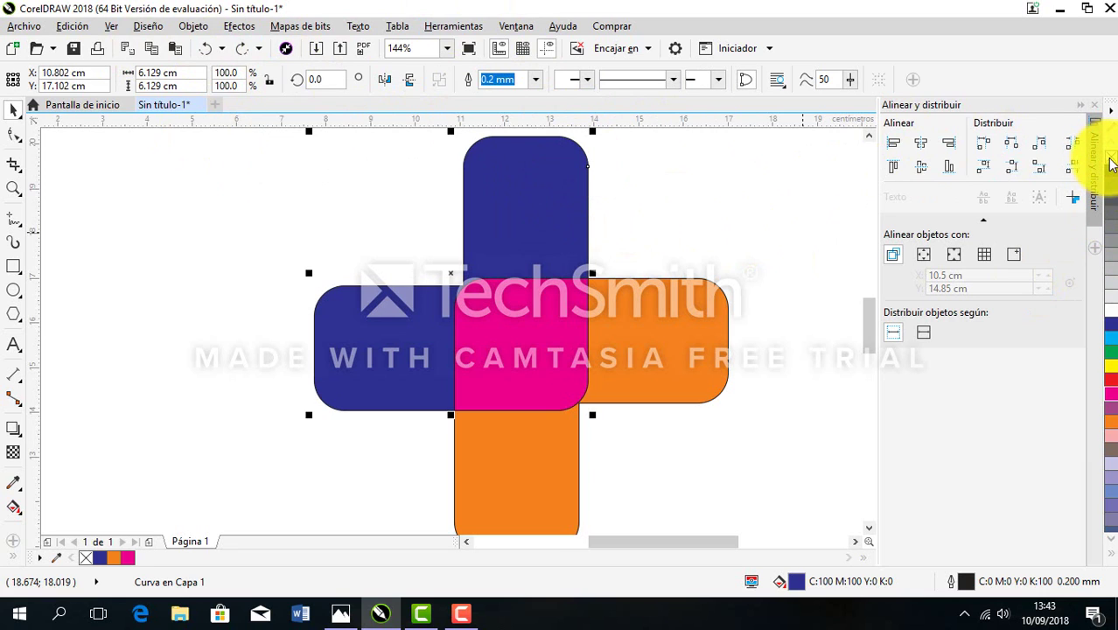
click(500, 323)
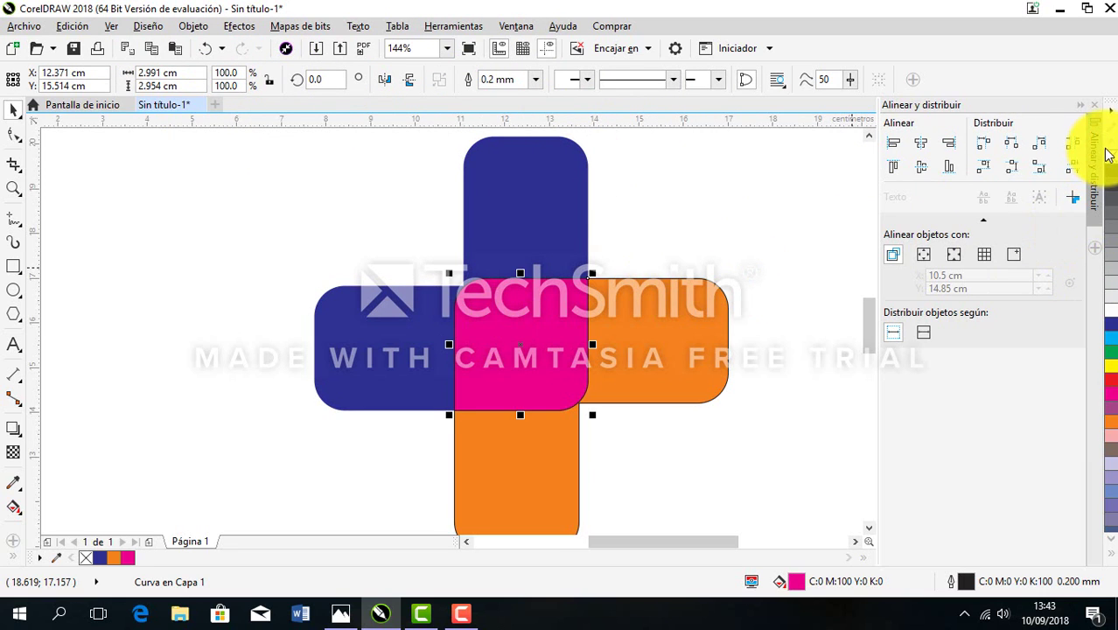
click(706, 325)
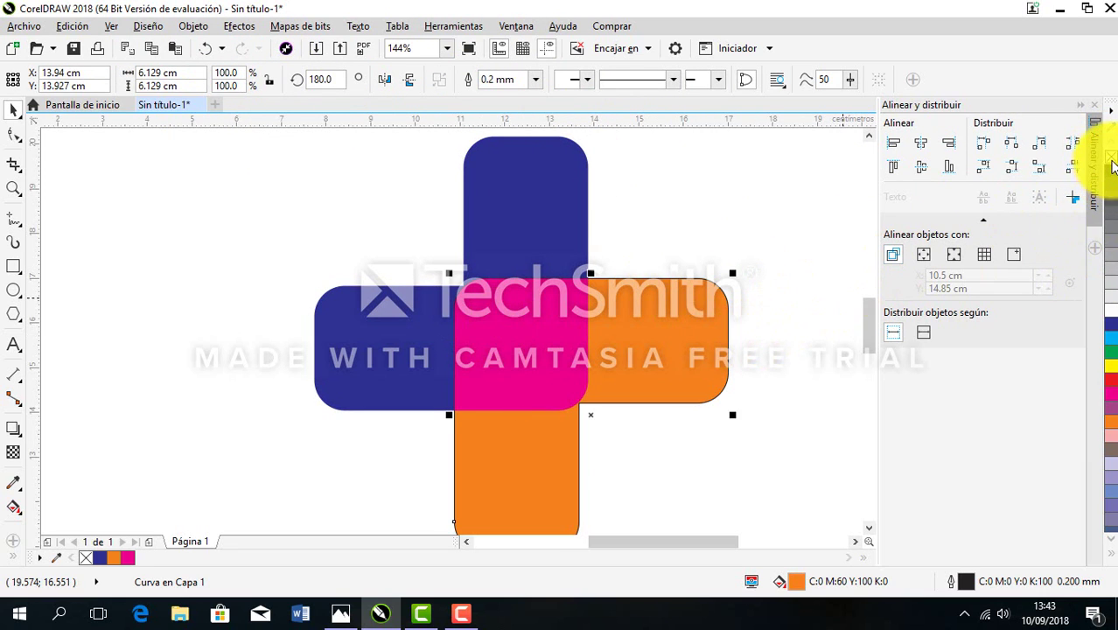
click(840, 278)
- Compare the cross with the MedlinePlus reference image in Photos and return to CorelDRAW
drag(870, 302, 871, 342)
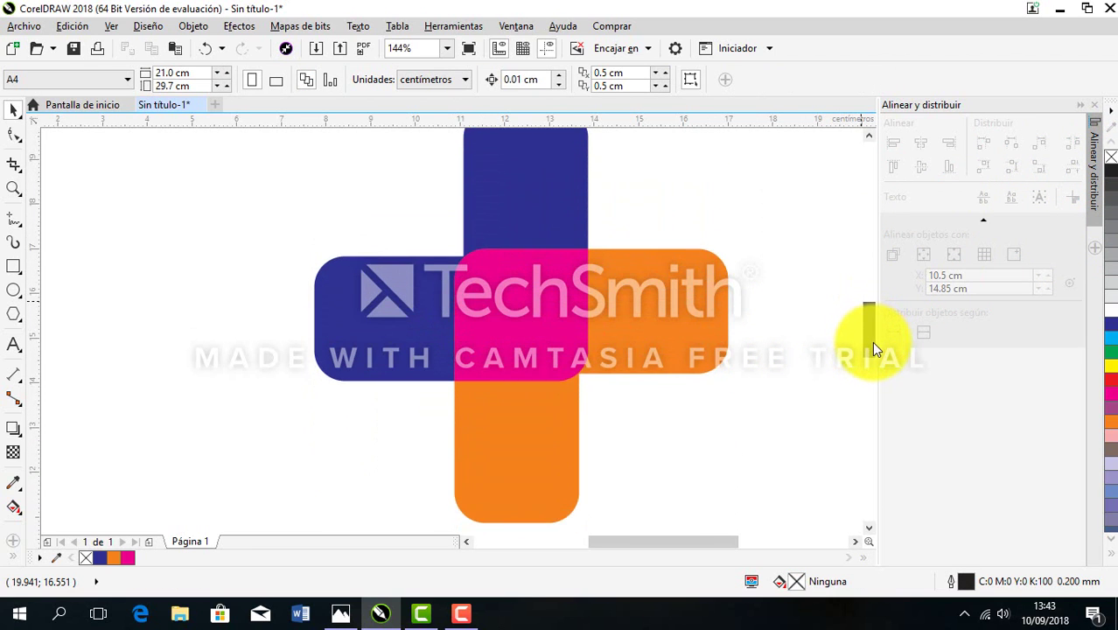
click(342, 613)
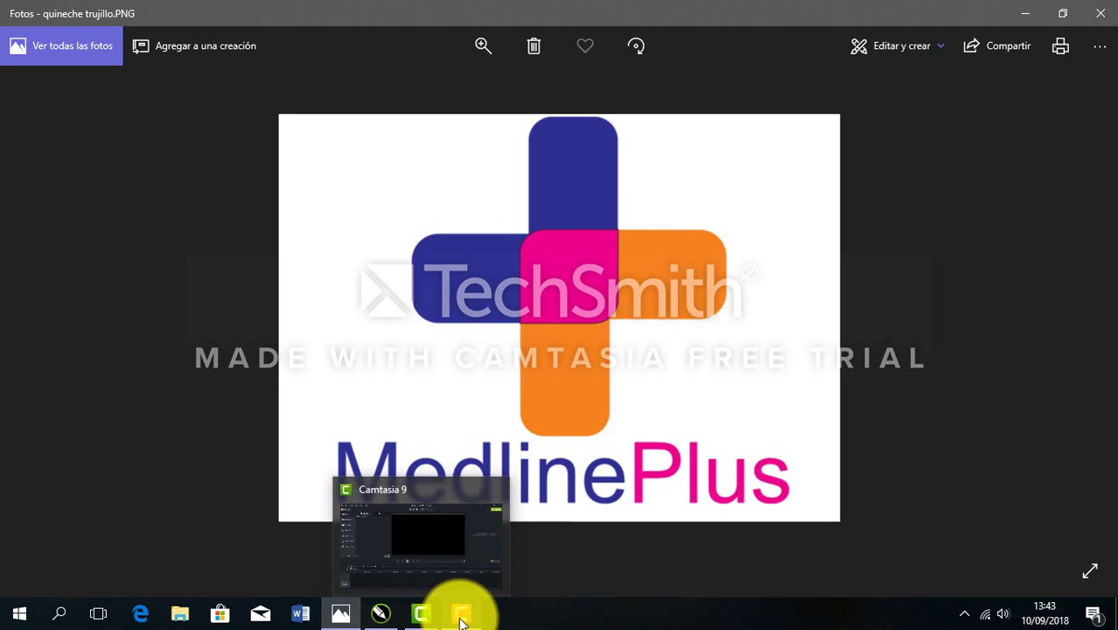
click(380, 612)
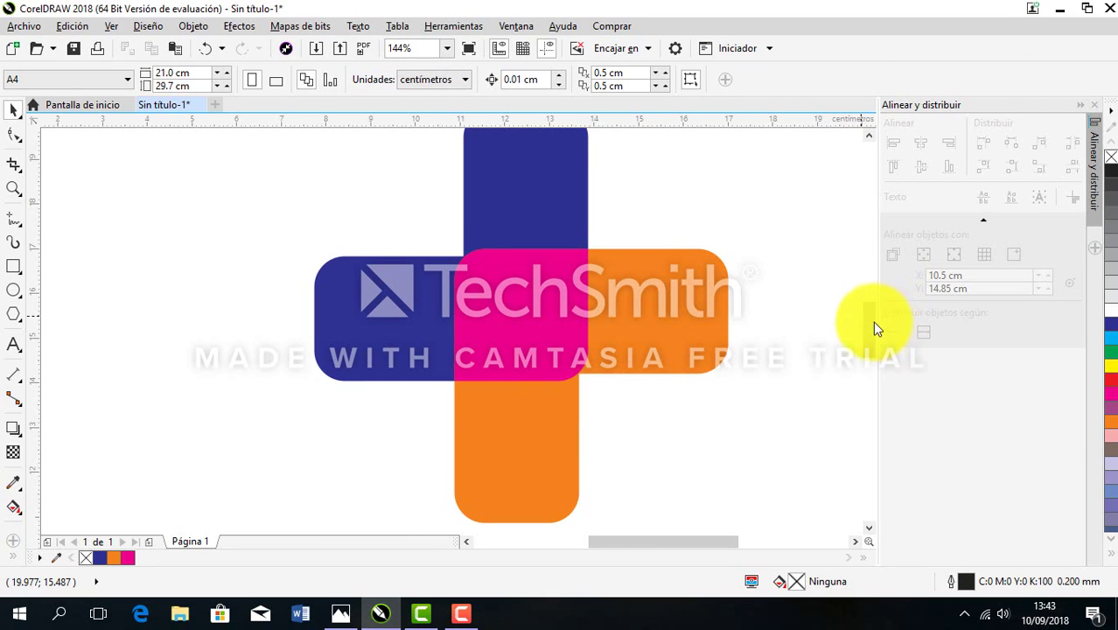
mouse_move(872, 321)
mouse_down()
mouse_move(869, 337)
mouse_move(872, 298)
mouse_move(868, 352)
mouse_move(870, 321)
mouse_move(883, 330)
mouse_move(871, 341)
mouse_move(871, 326)
mouse_up()
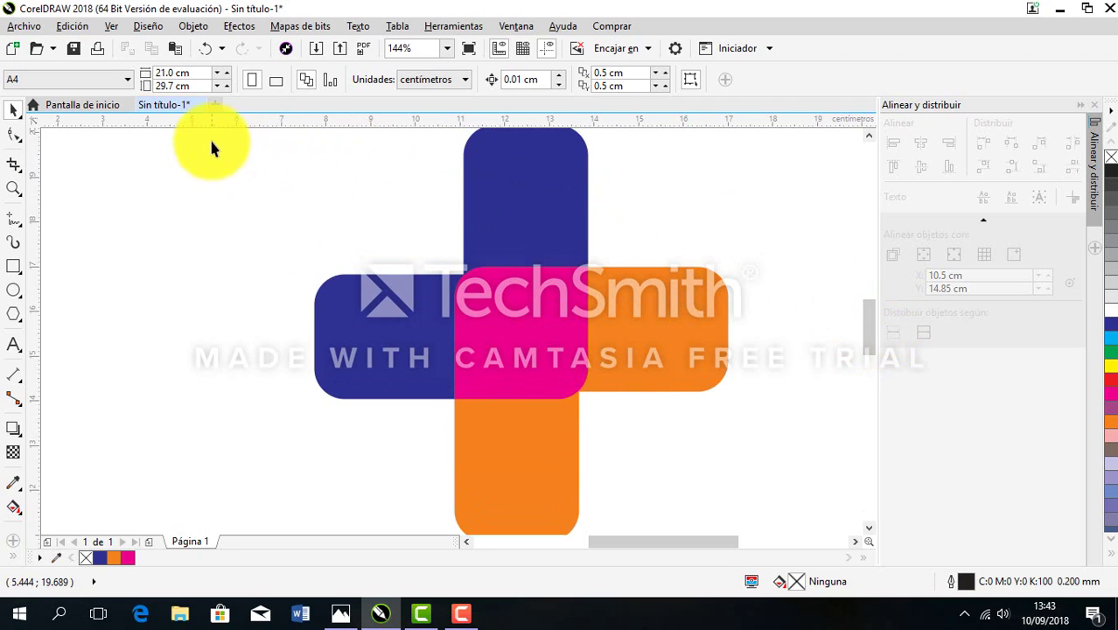
drag(210, 149, 774, 529)
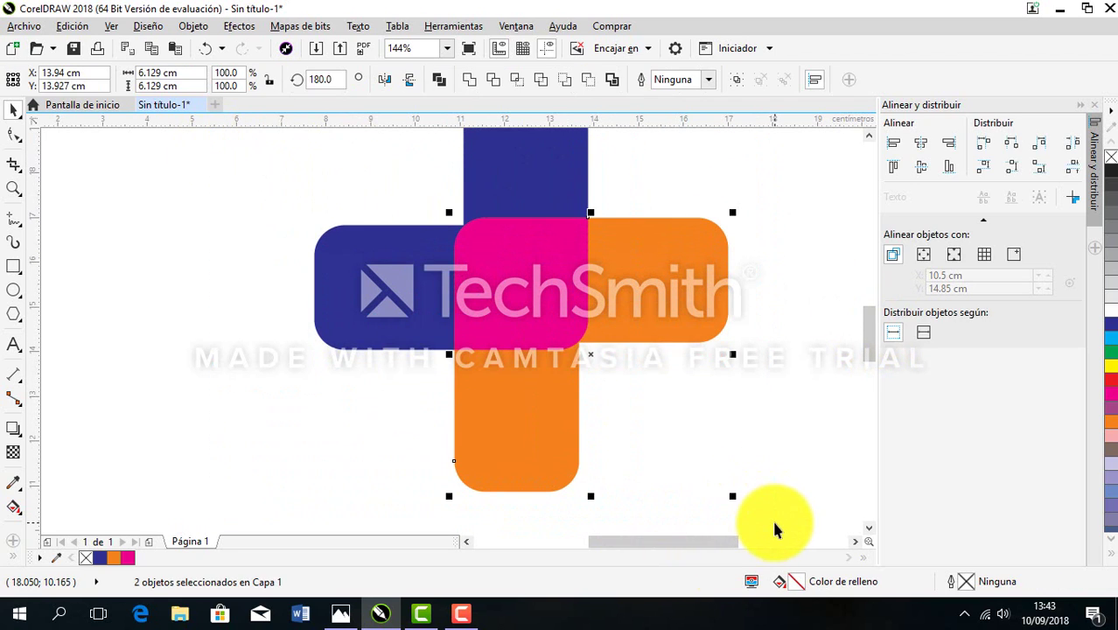
drag(873, 346, 870, 330)
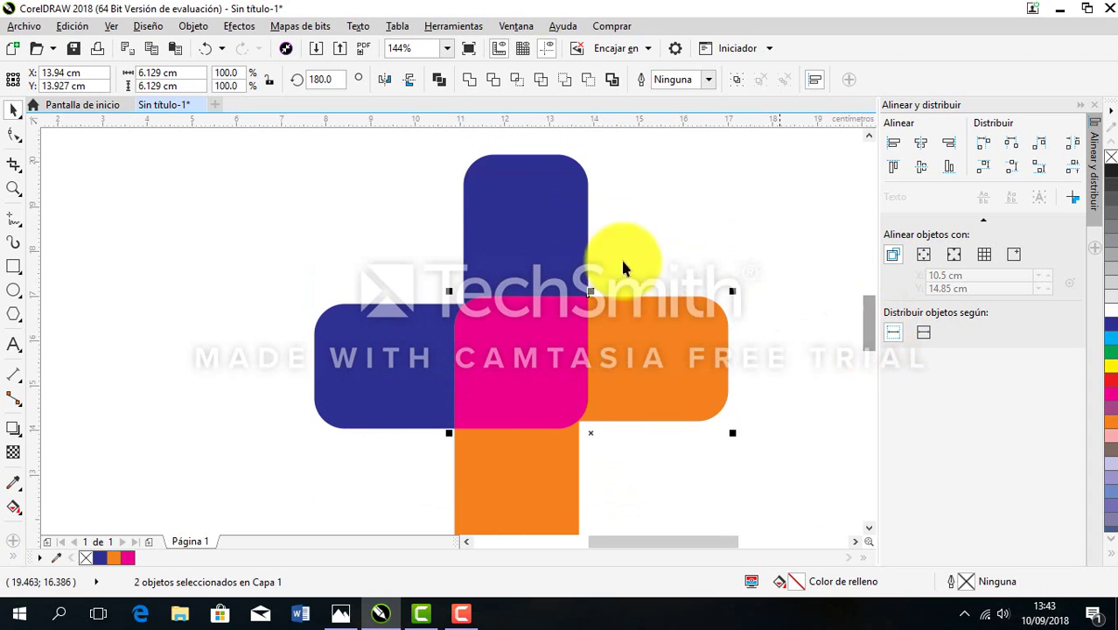
drag(279, 167, 716, 491)
click(739, 421)
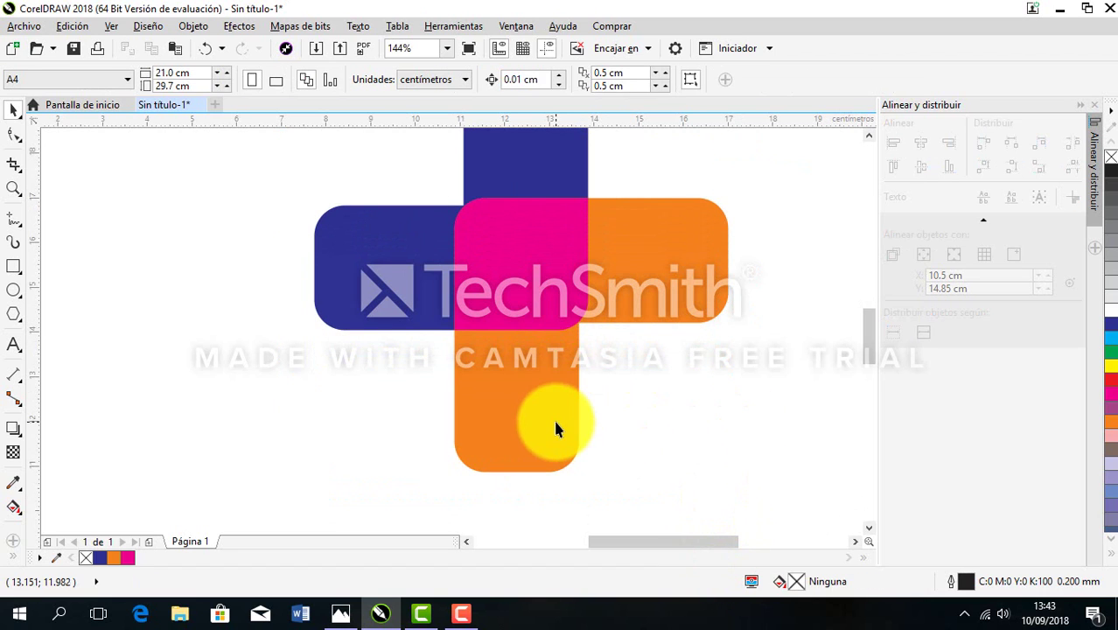
- Select the orange and blue L-shapes together and group them
click(554, 427)
shift+click(430, 212)
shift+click(519, 175)
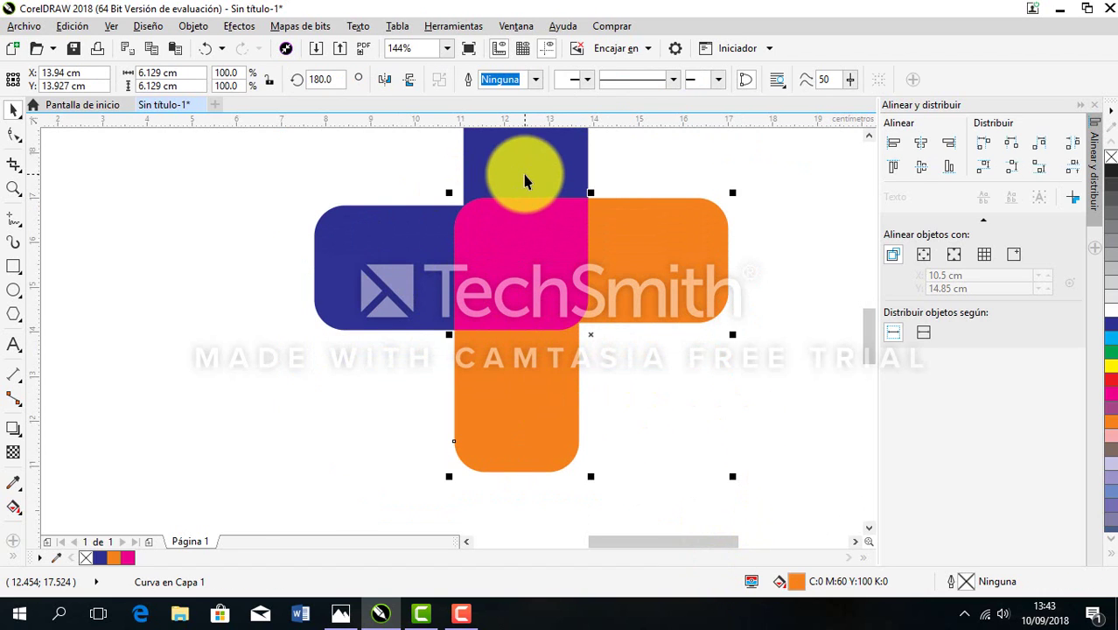
shift+click(411, 261)
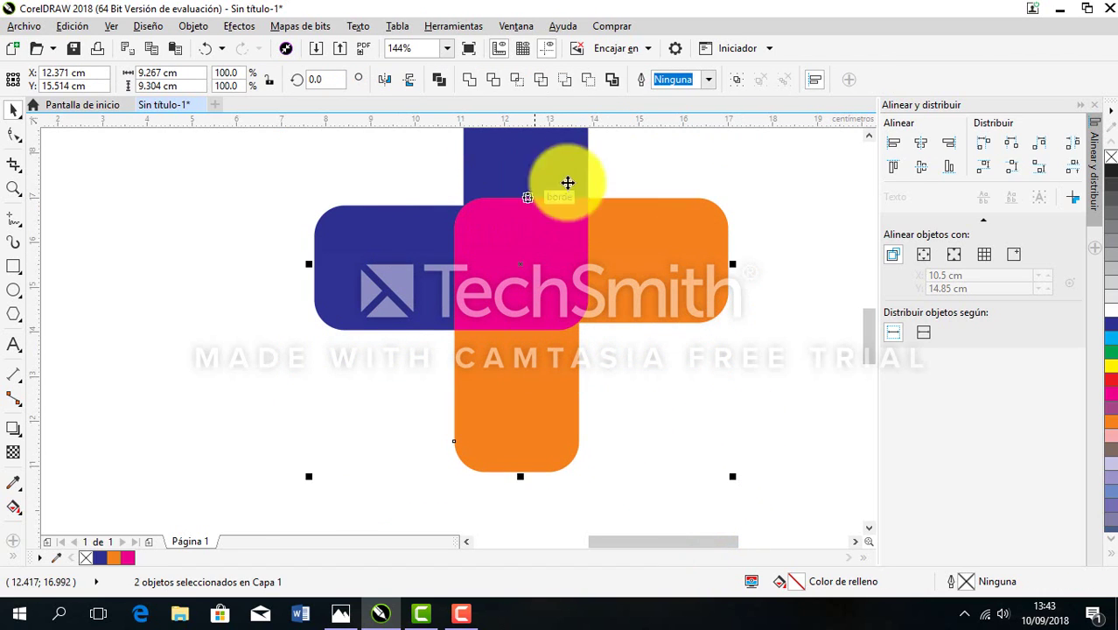
click(738, 85)
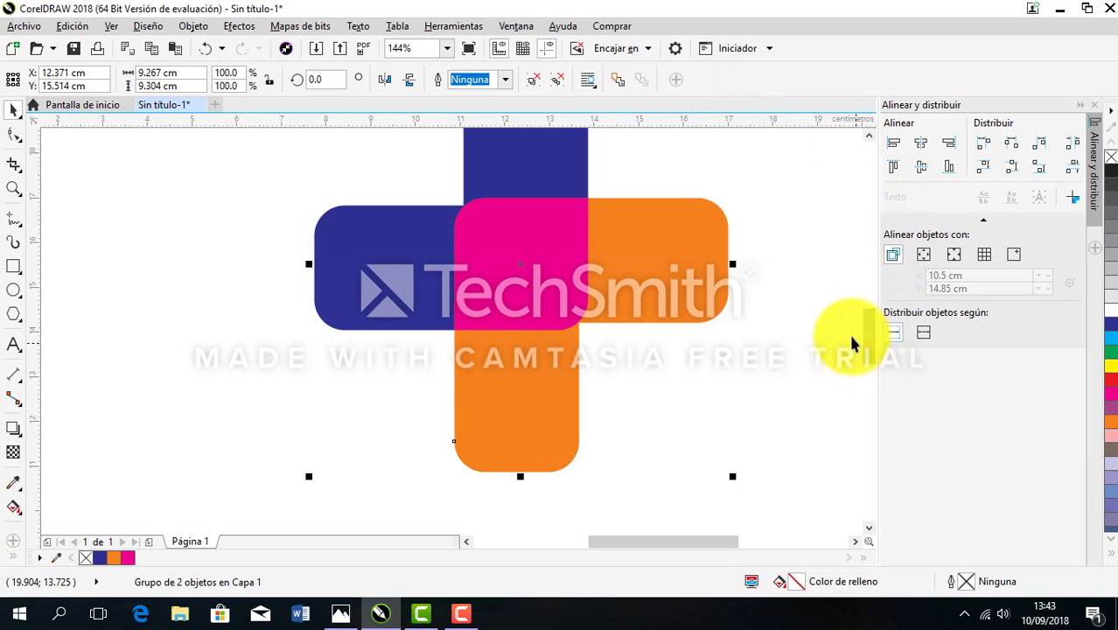
- Try to scale down the grouped L-shapes proportionally from a corner, and undo each resize
drag(862, 333, 866, 316)
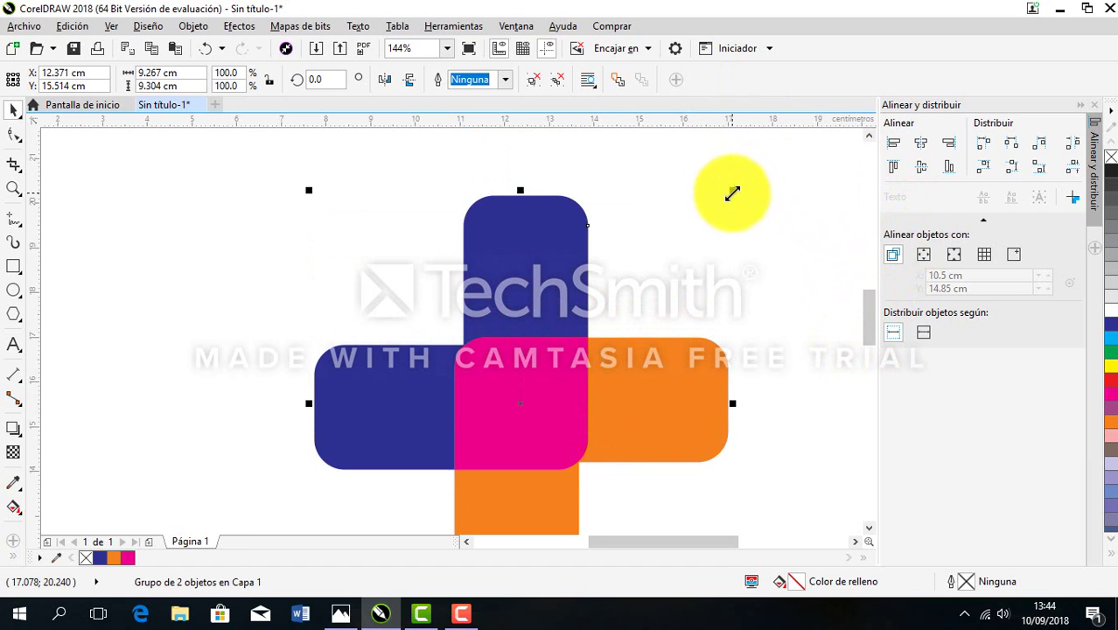
drag(733, 193, 624, 303)
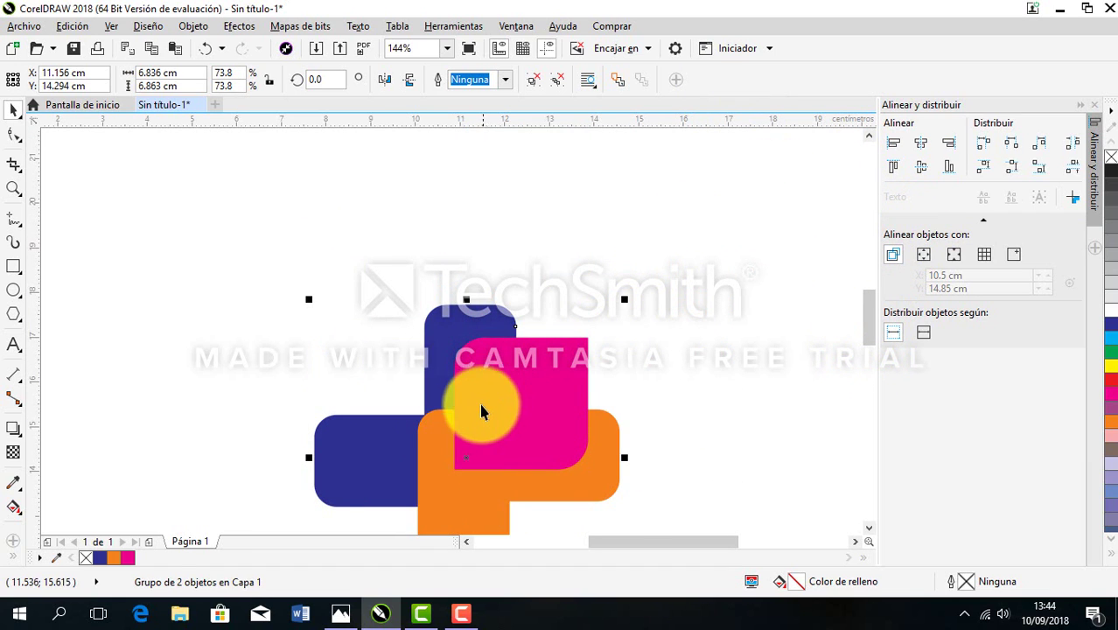
click(208, 48)
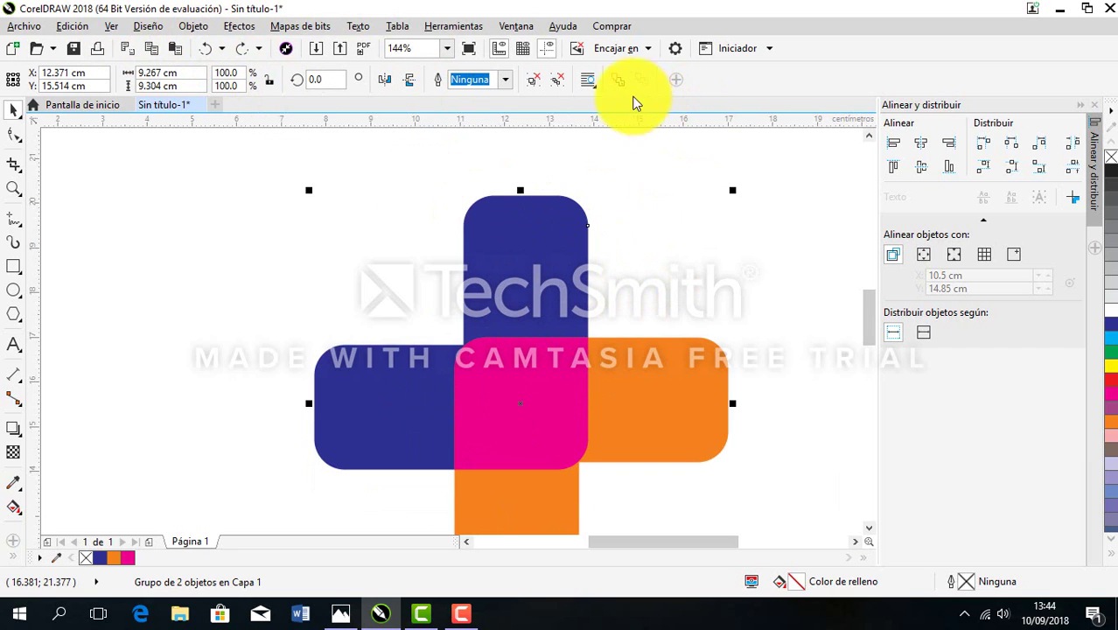
drag(732, 194, 627, 296)
click(207, 48)
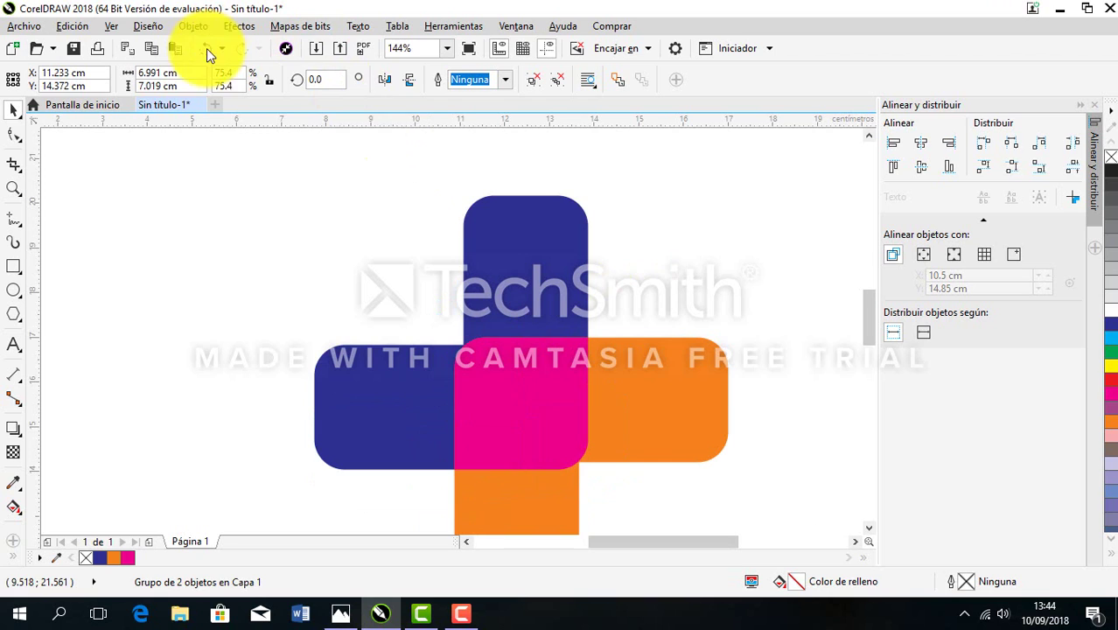
- Group the magenta centre shape with the blue and orange group
ctrl+click(551, 392)
click(636, 299)
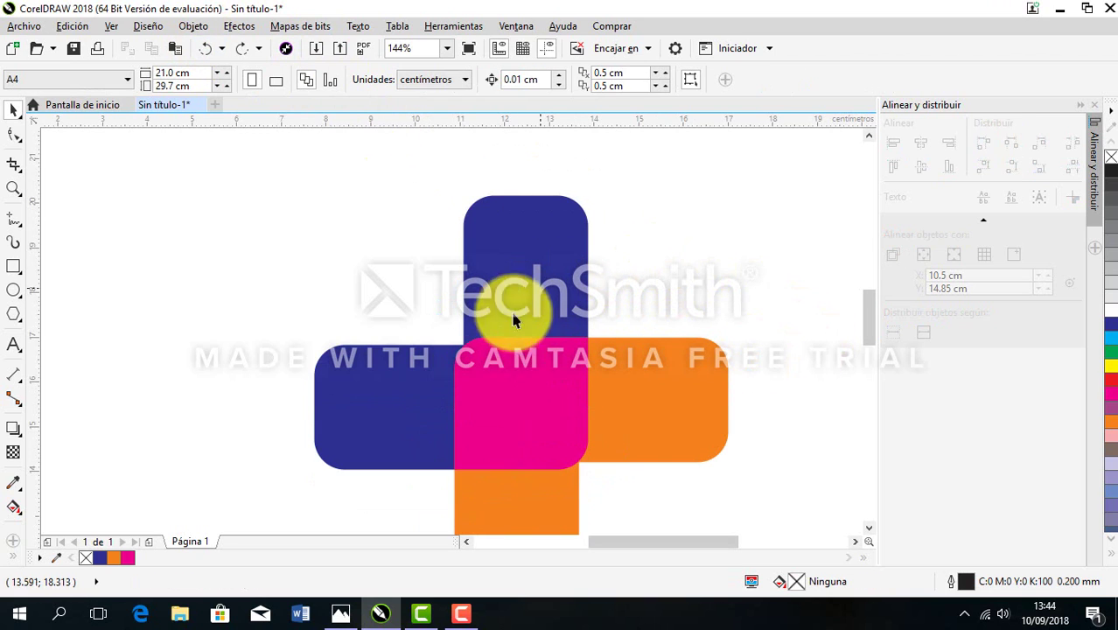
click(521, 372)
click(507, 250)
shift+click(420, 387)
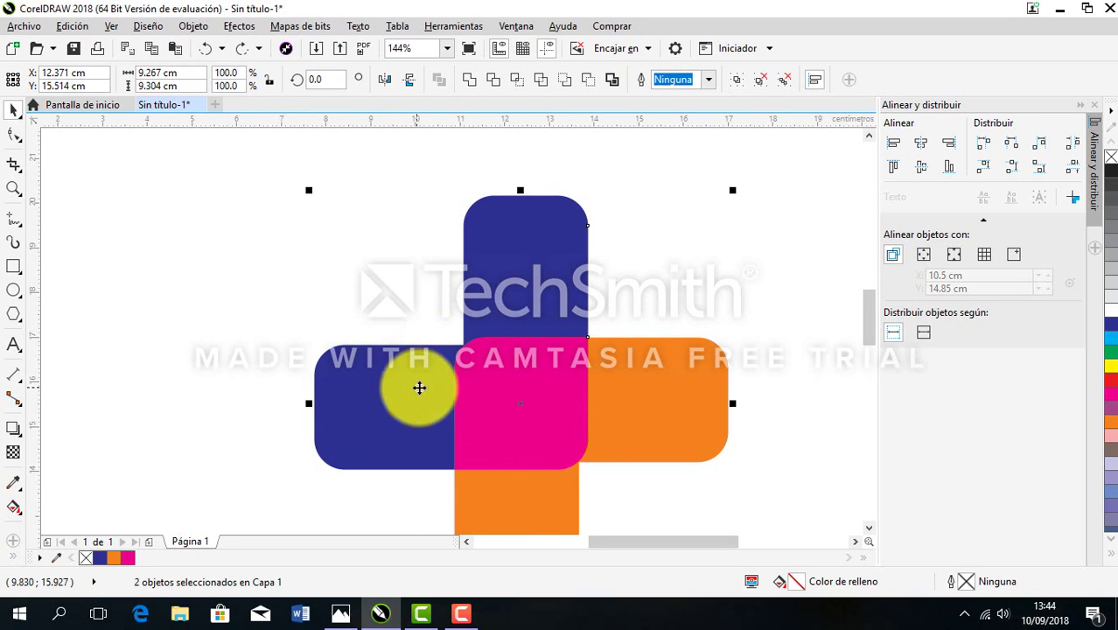
click(736, 80)
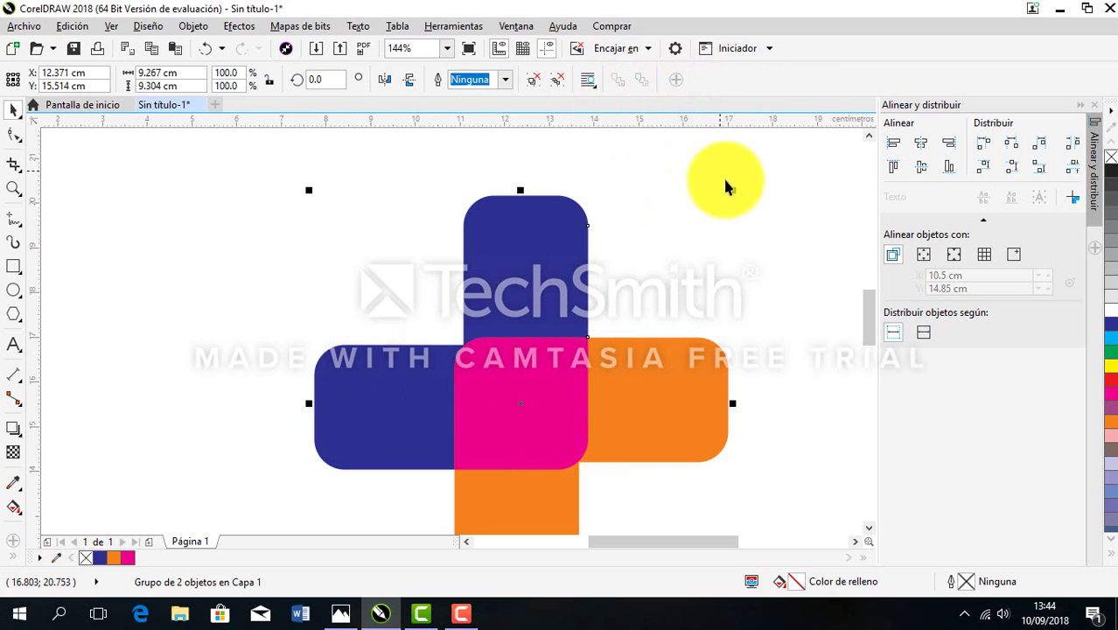
- Scale the grouped cross down to about 5.9 cm wide, move it higher on the page, and reduce it slightly more
drag(733, 190, 579, 342)
drag(442, 366, 512, 229)
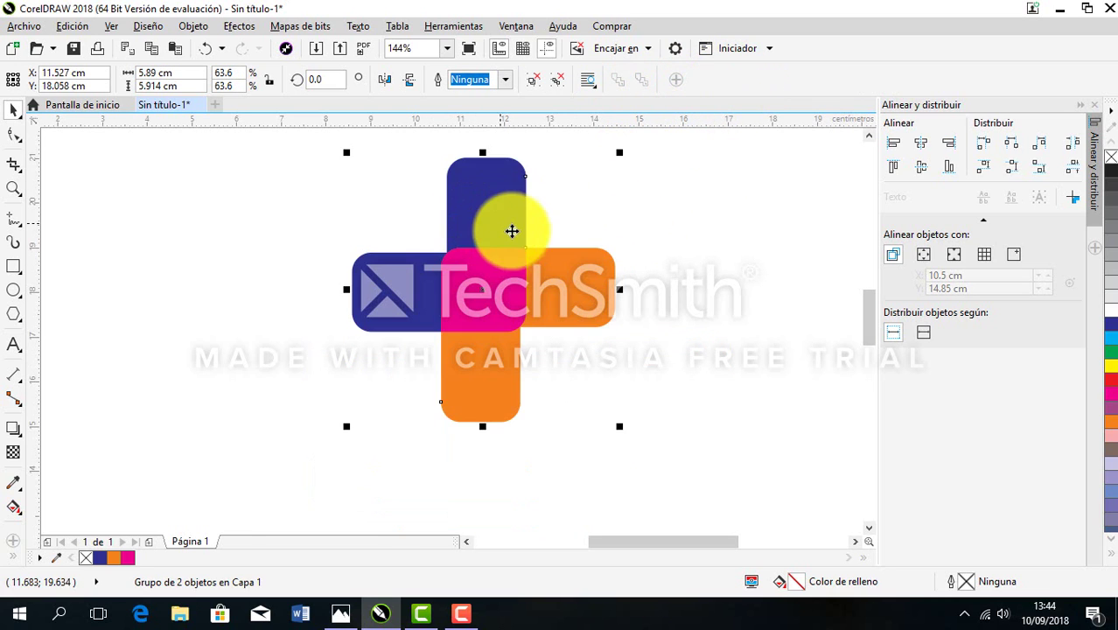
click(595, 213)
click(503, 258)
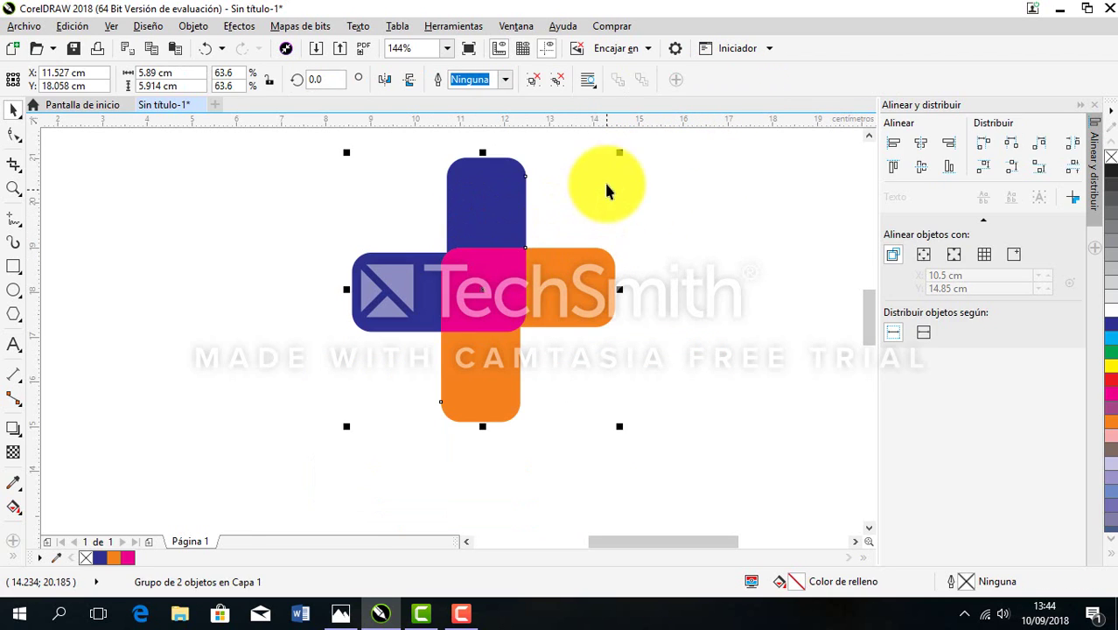
drag(620, 154, 595, 176)
click(649, 391)
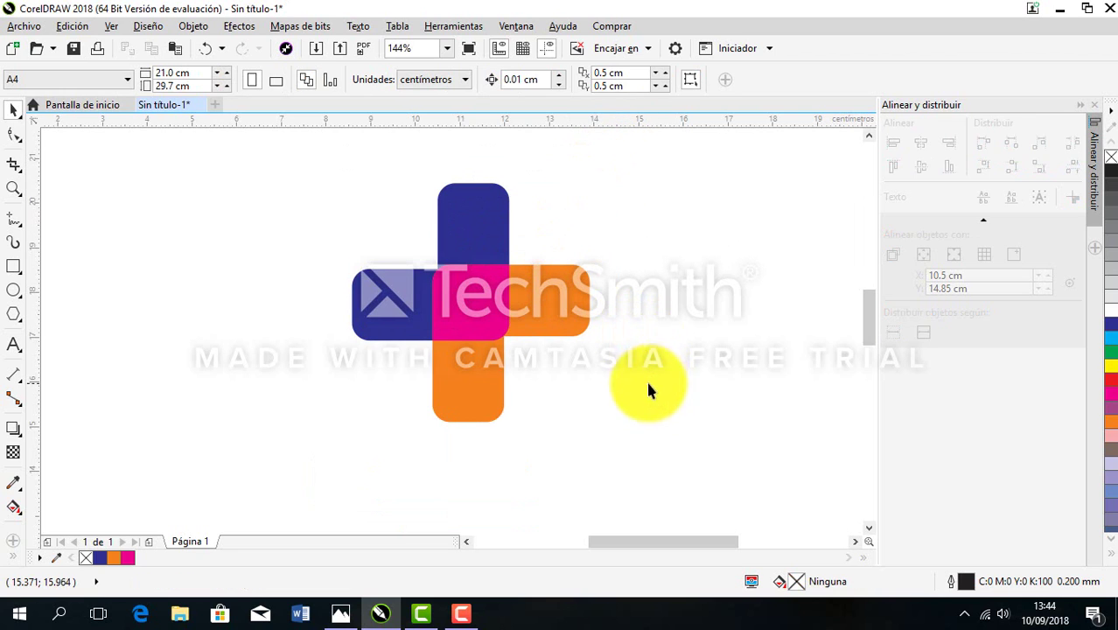
- Add the artistic text Medline below the cross in Arial 24 pt with a blue fill (C:100 M:100 Y:0 K:0)
scroll(866, 317, down, 1)
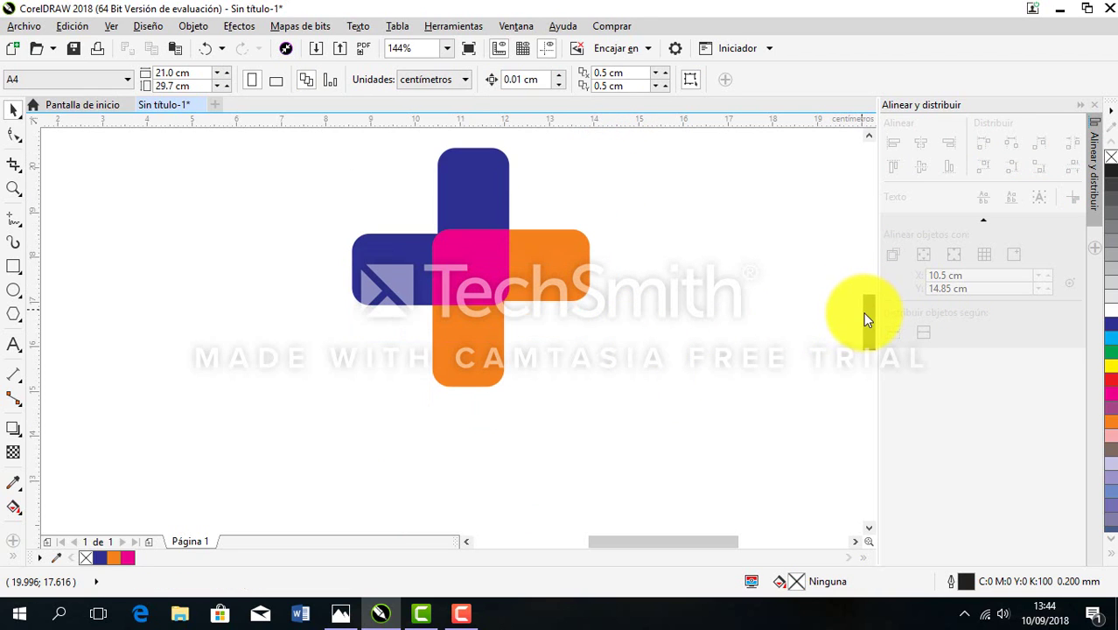
click(16, 347)
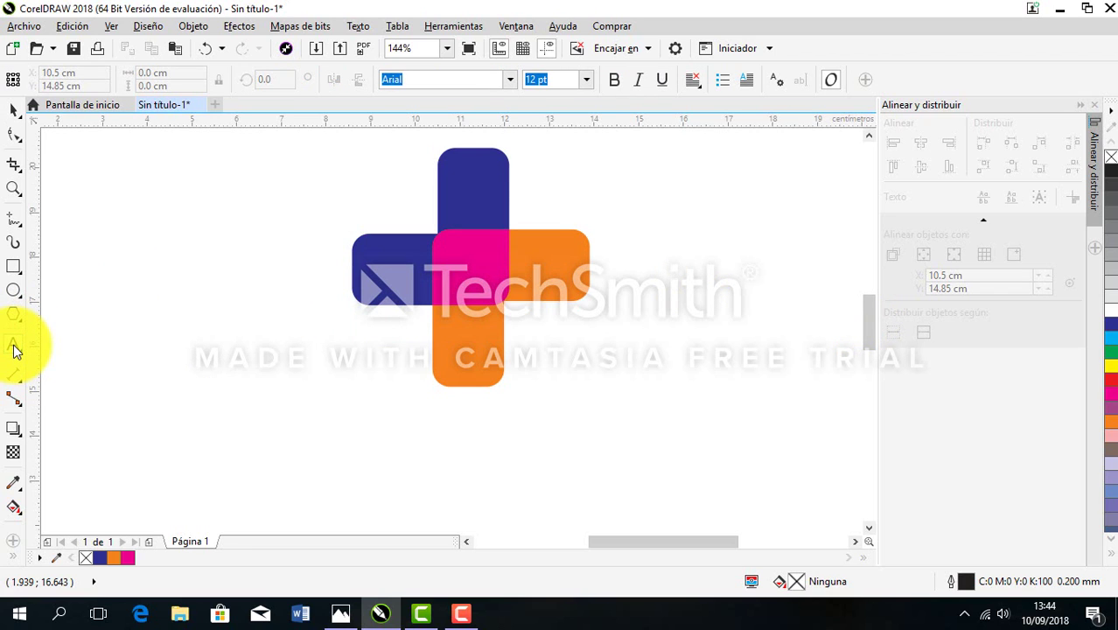
click(382, 432)
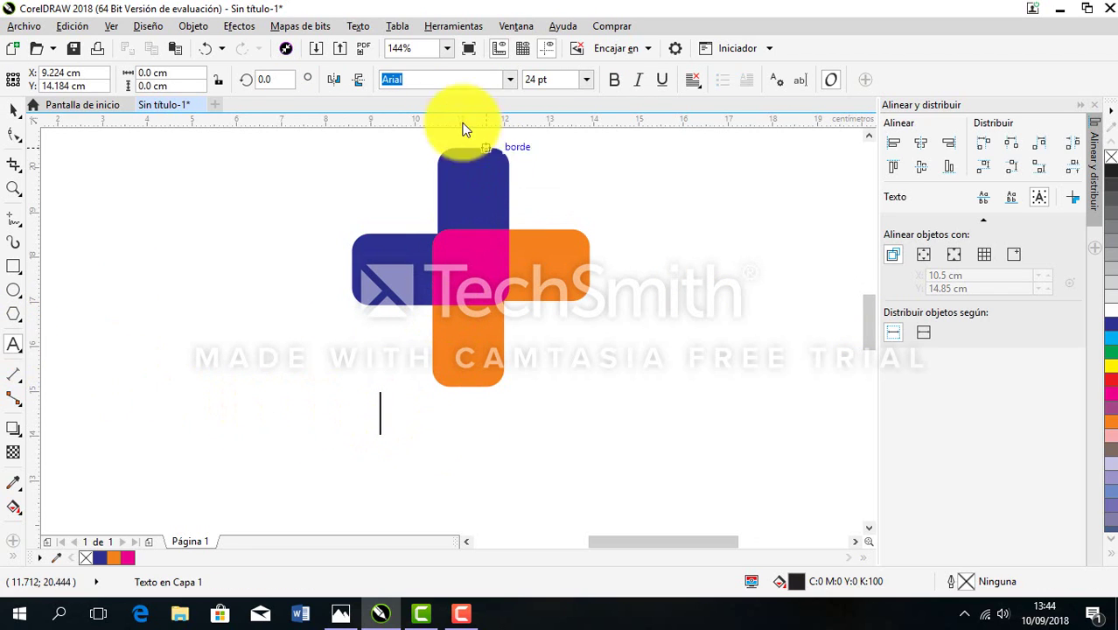
click(509, 81)
click(583, 79)
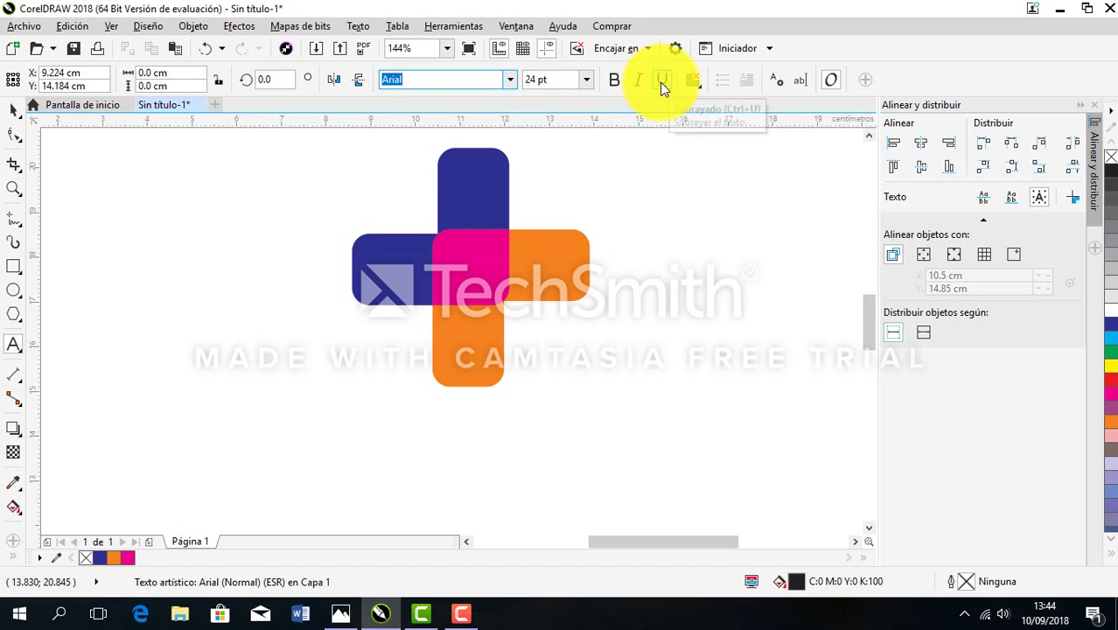
click(376, 427)
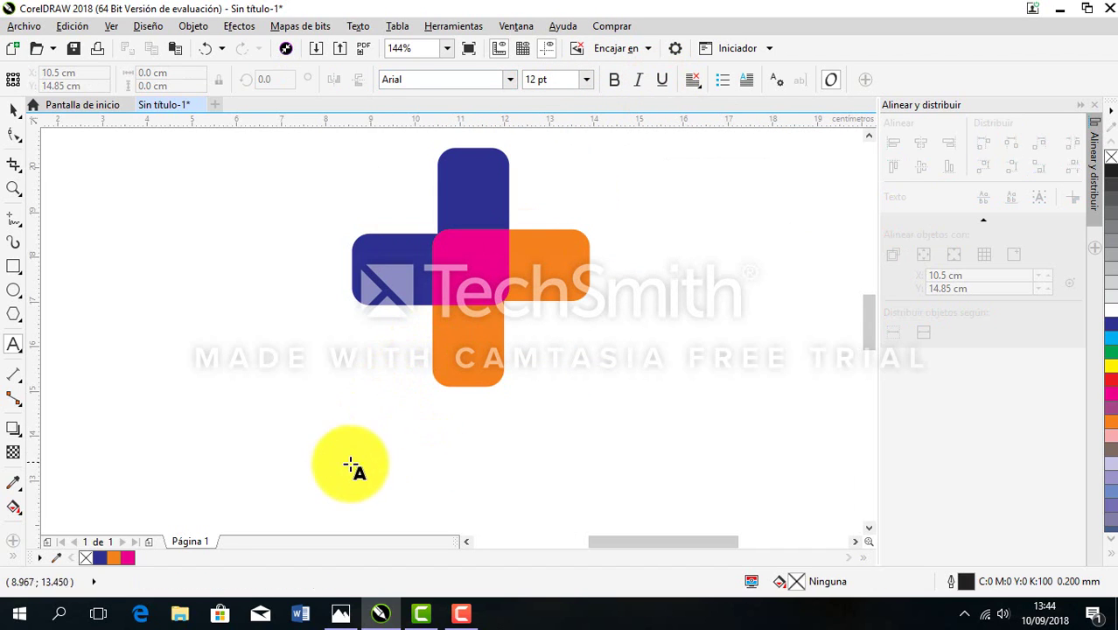
click(377, 425)
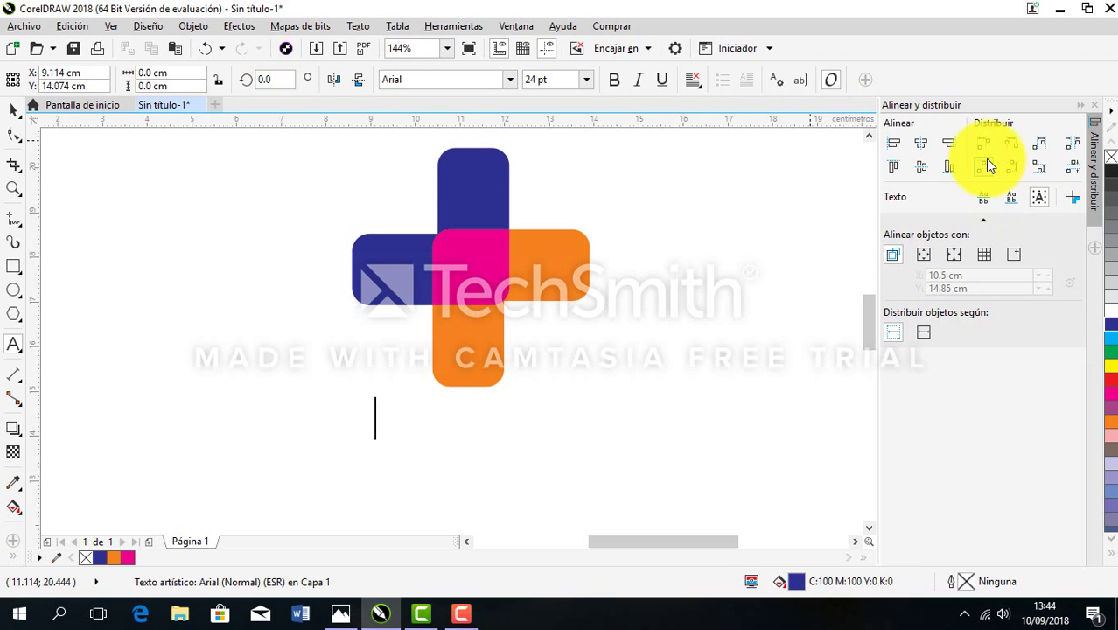
text(Medline)
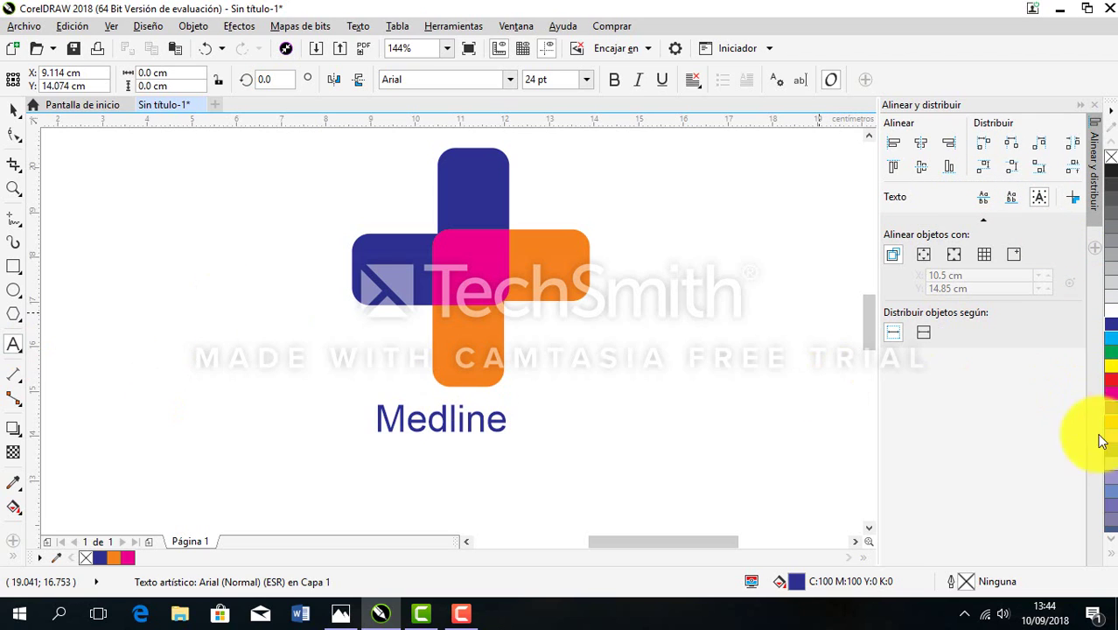
- Append Plus to the text in magenta (C:0 M:100 Y:0 K:0) and nudge the whole text slightly to the right
click(1112, 394)
text(Plus)
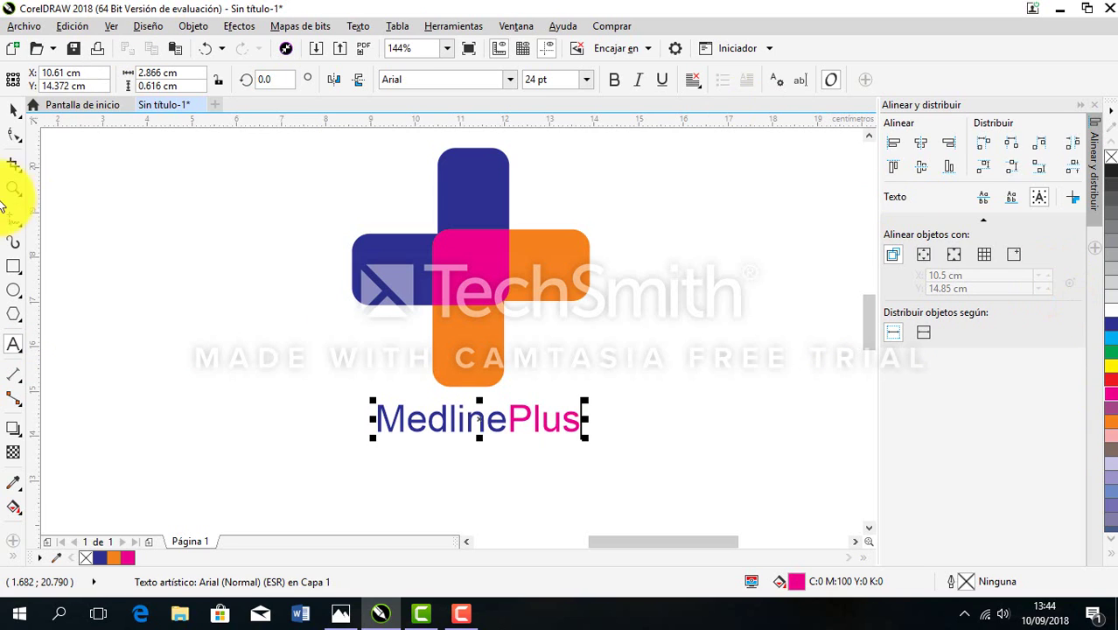
click(14, 110)
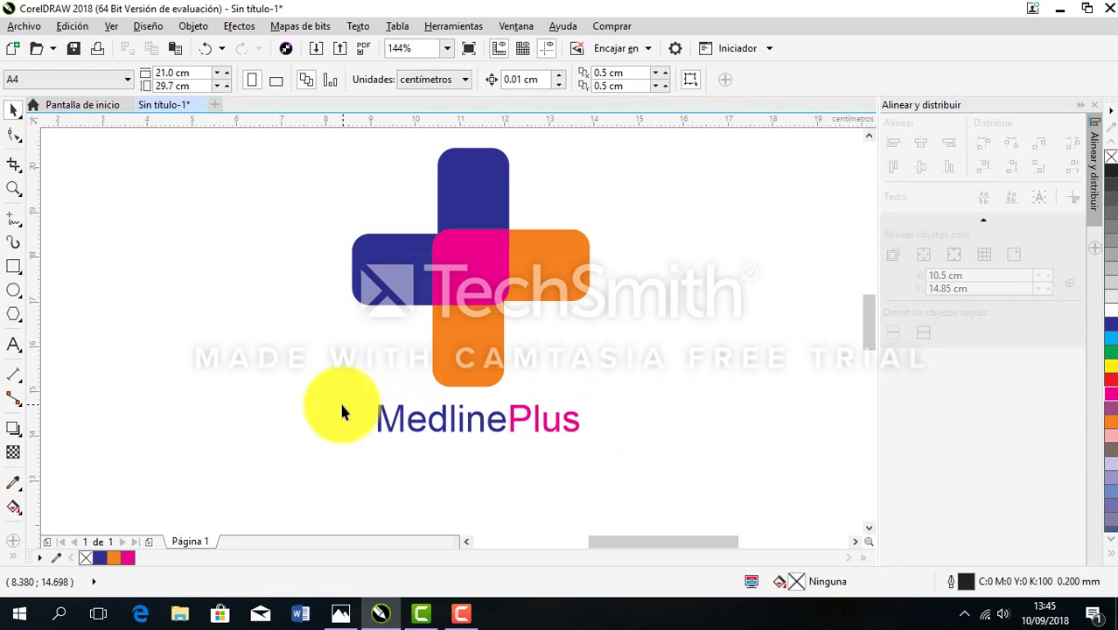
click(510, 425)
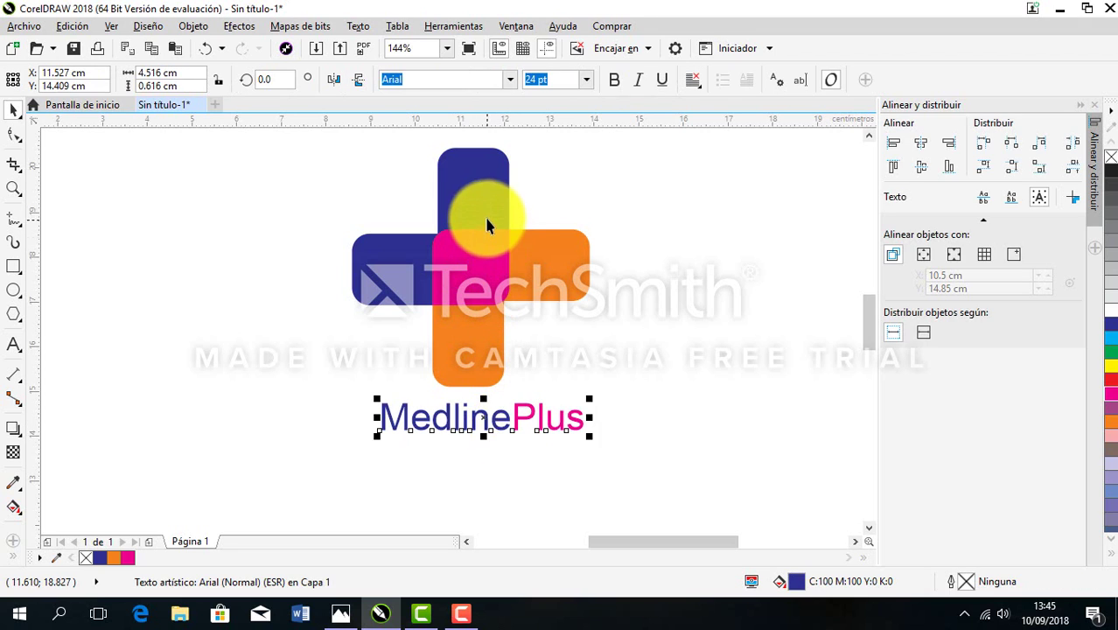
click(675, 302)
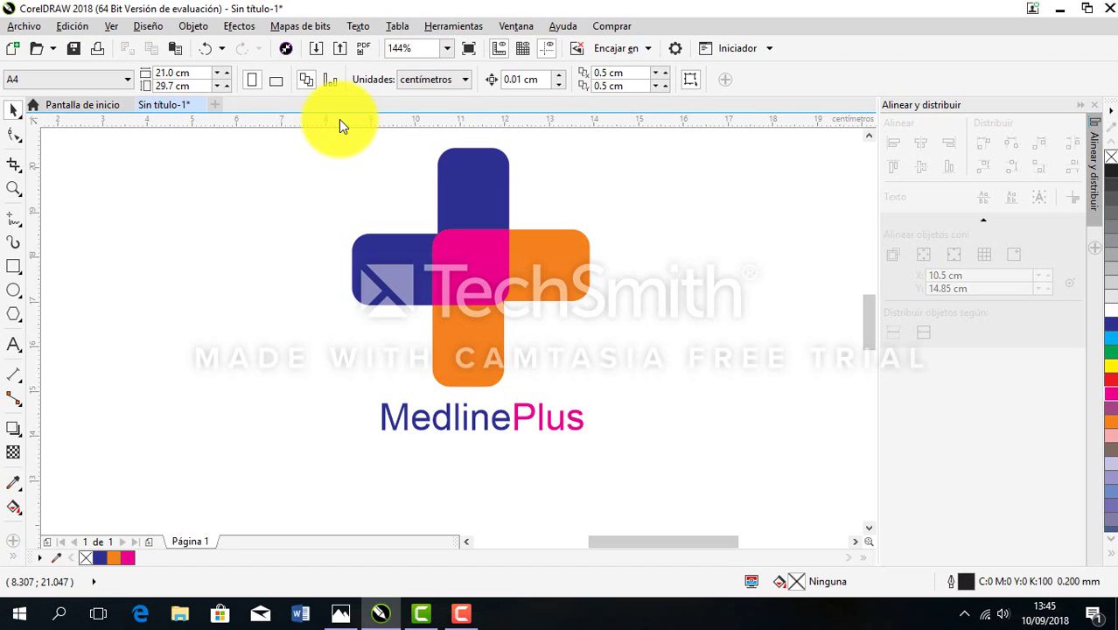
- Place a horizontal guide through the text at 14.459 cm and a vertical guide through the middle of the cross
drag(342, 124, 365, 415)
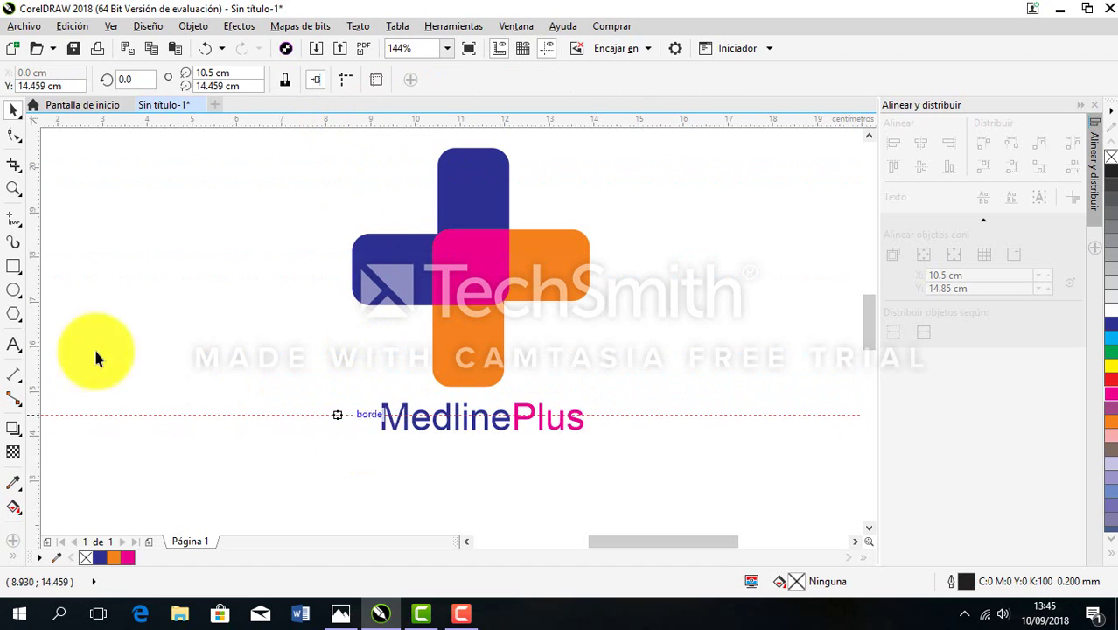
drag(28, 332, 469, 363)
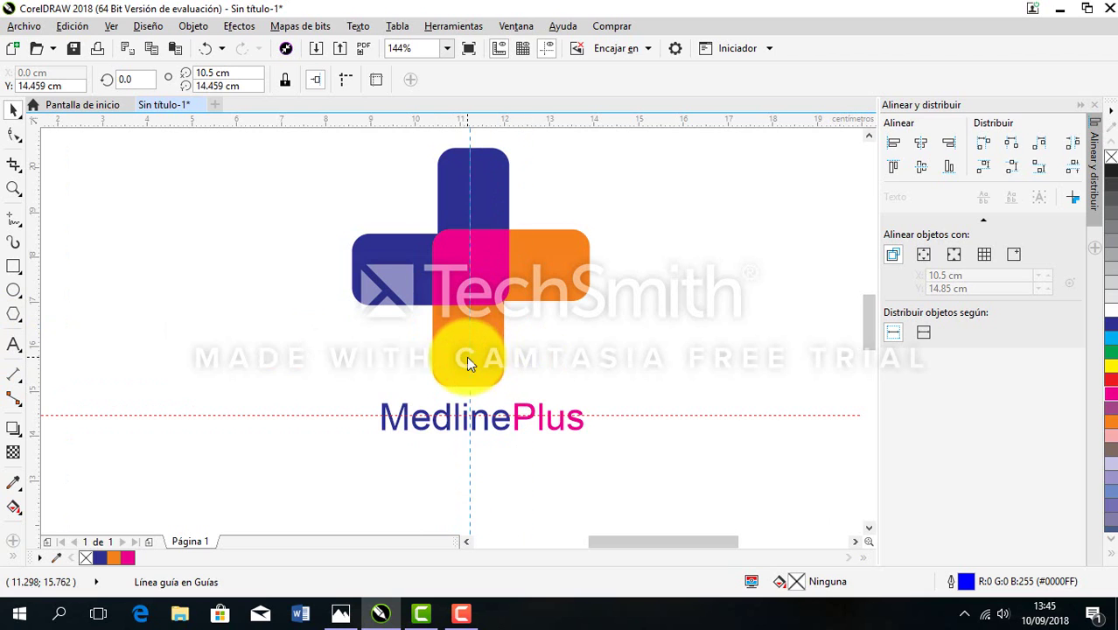
- Enlarge the MedlinePlus text proportionally to about 45.8 pt, about 8.62 cm wide
click(543, 420)
click(515, 422)
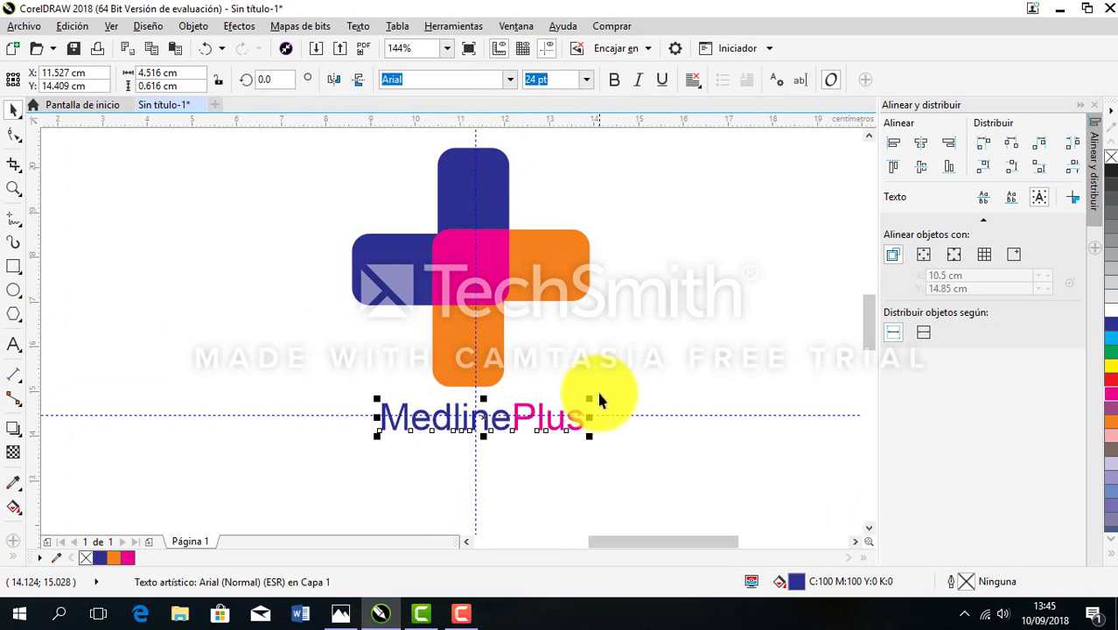
drag(590, 399, 678, 383)
drag(550, 407, 479, 418)
drag(630, 388, 719, 377)
- Undo the accidental move of the horizontal guide and centre the MedlinePlus text where the two guides cross
drag(483, 409, 702, 245)
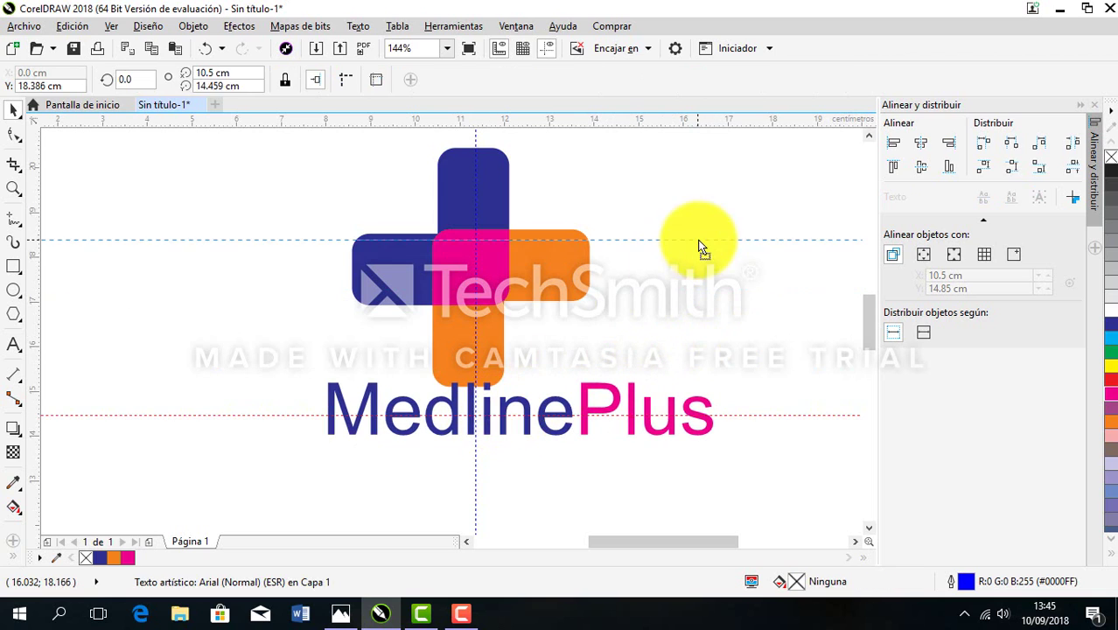
click(205, 48)
click(504, 400)
click(521, 404)
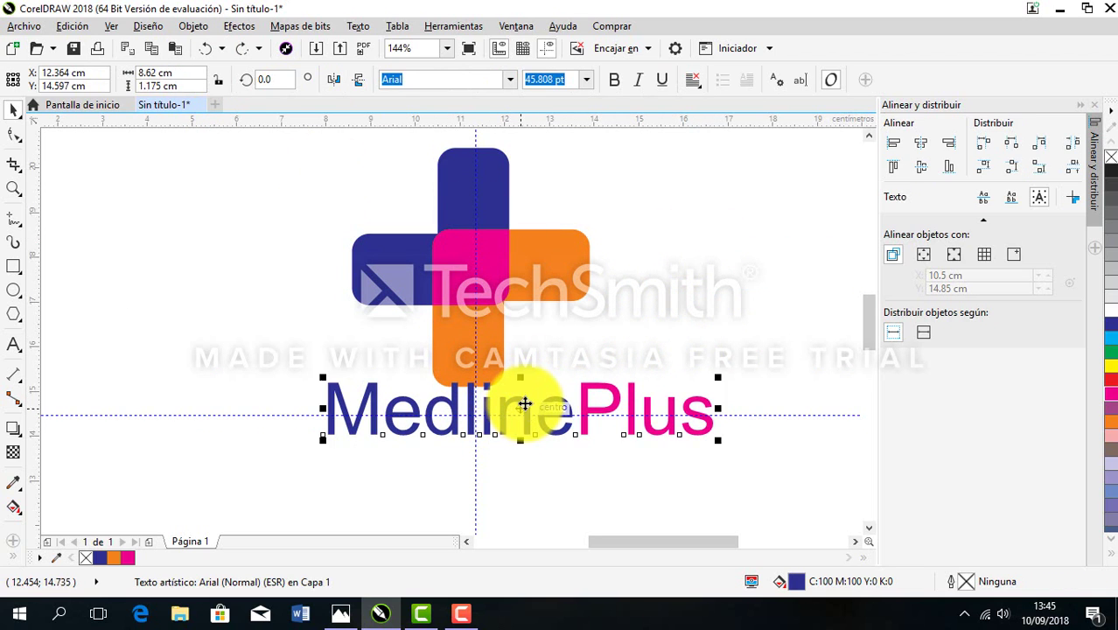
drag(507, 405, 477, 424)
click(505, 448)
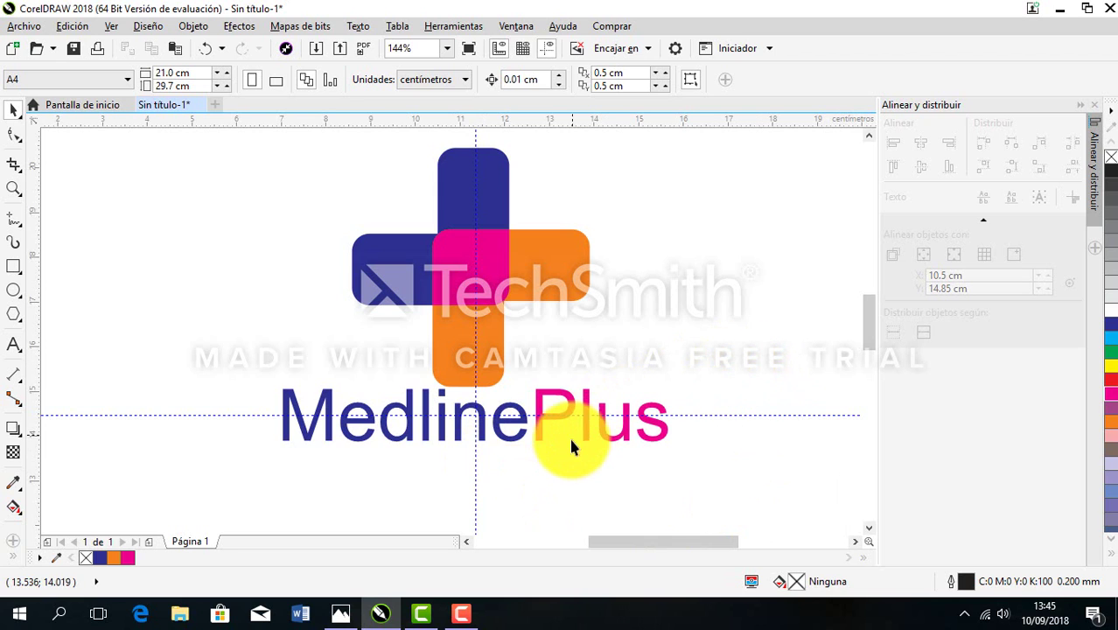
- Delete the vertical guide through the cross and the horizontal guide through the MedlinePlus text
click(477, 386)
right_click(501, 350)
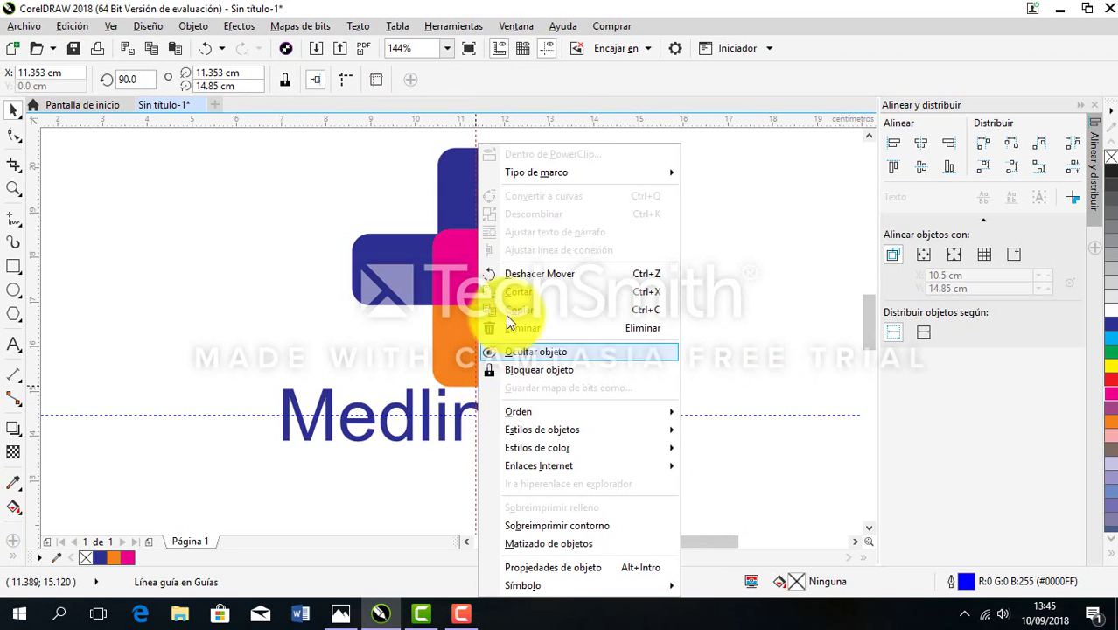
click(525, 324)
click(687, 415)
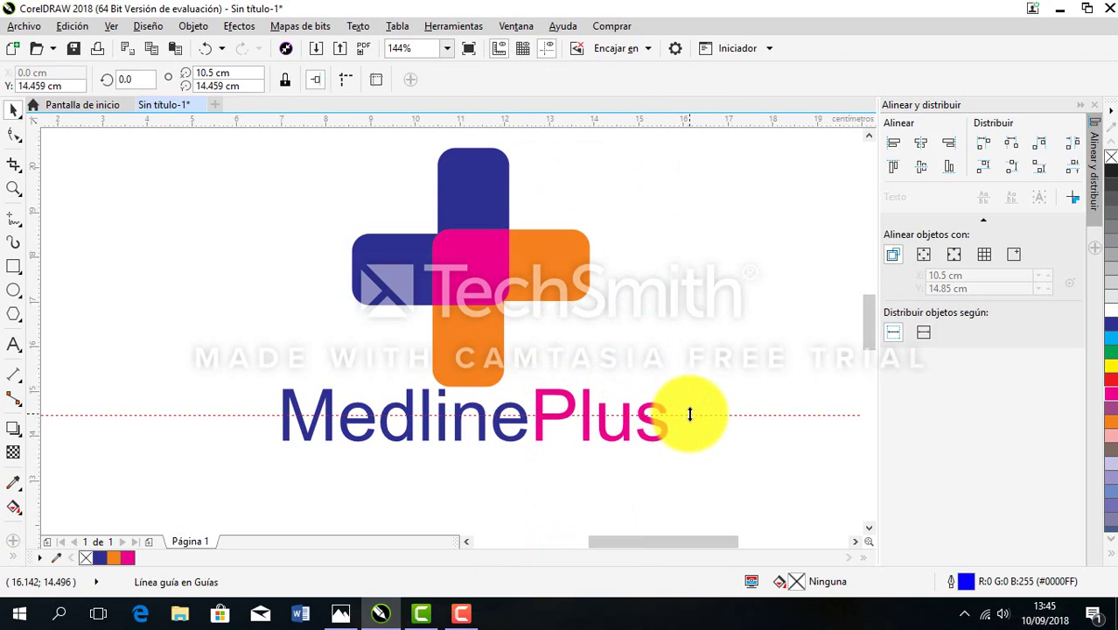
right_click(689, 414)
click(733, 329)
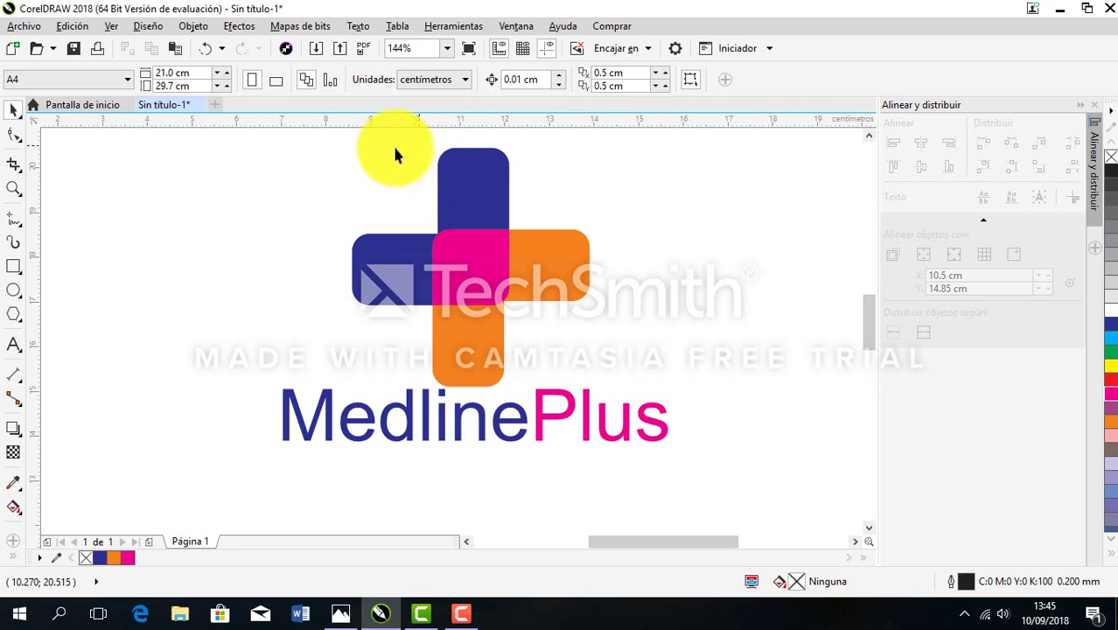
- Place the open windows side by side to compare the drawn logo with the reference image, and close the reference image
scroll(295, 205, down, 2)
drag(869, 326, 871, 318)
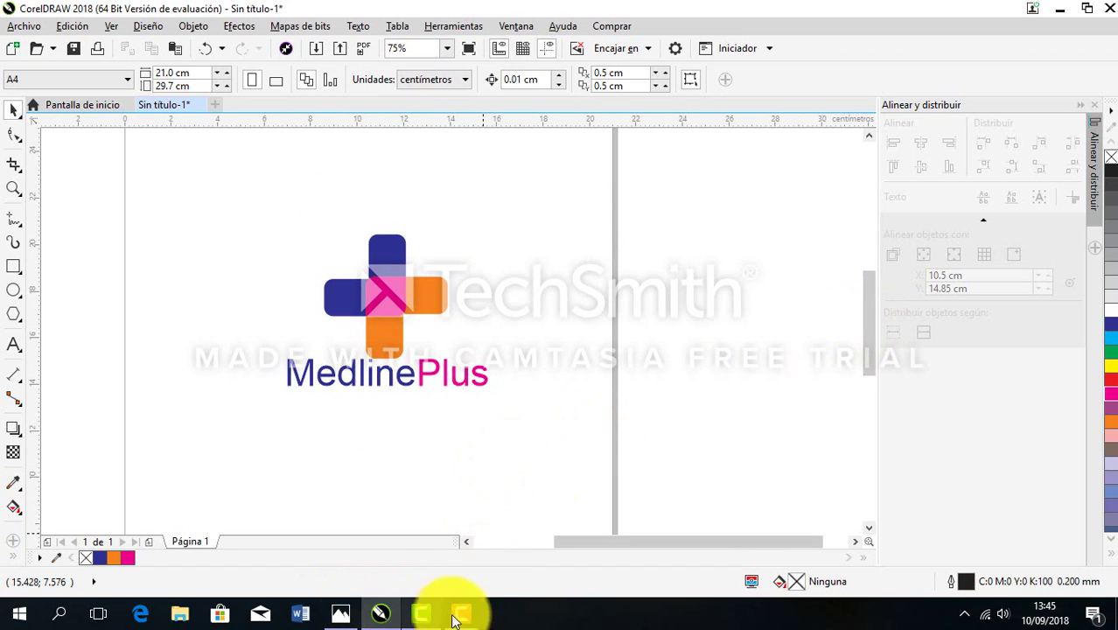
right_click(521, 610)
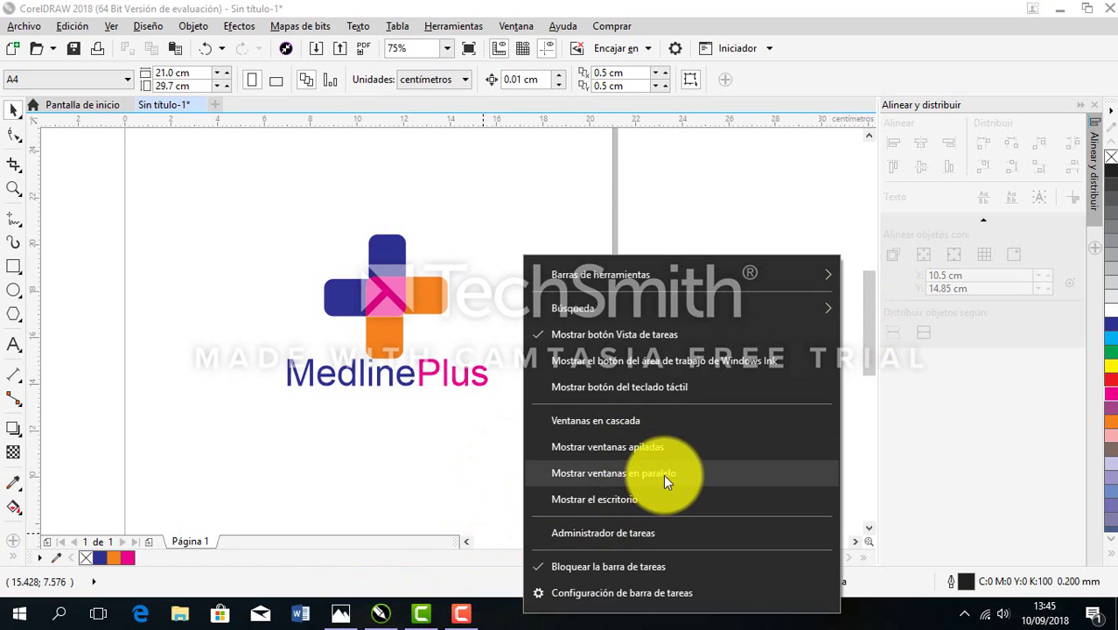
click(663, 474)
drag(284, 9, 802, 33)
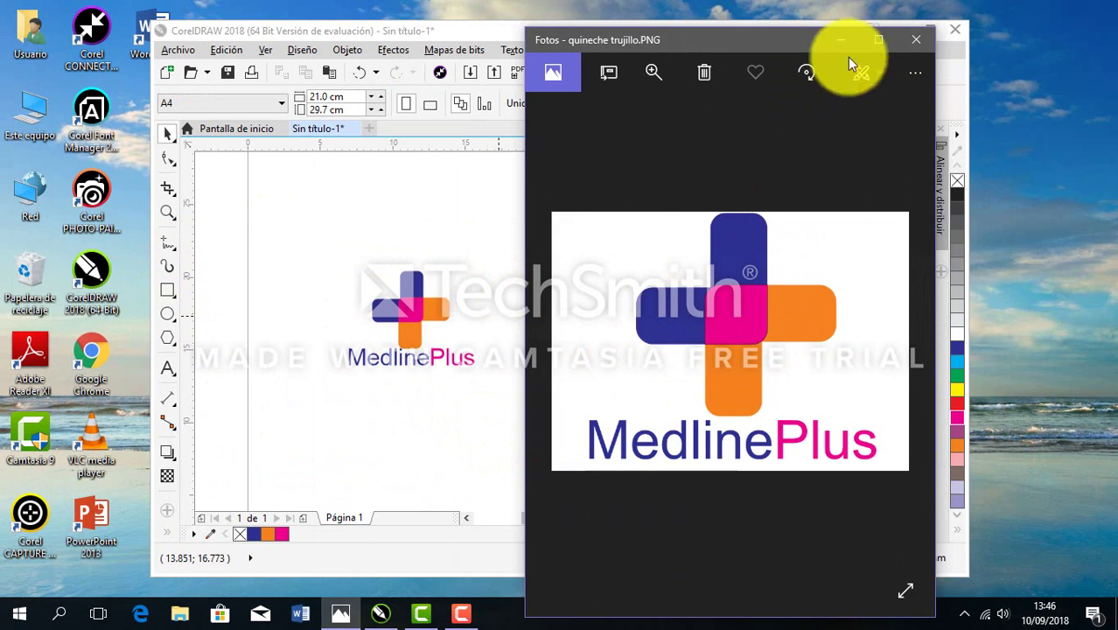
click(912, 39)
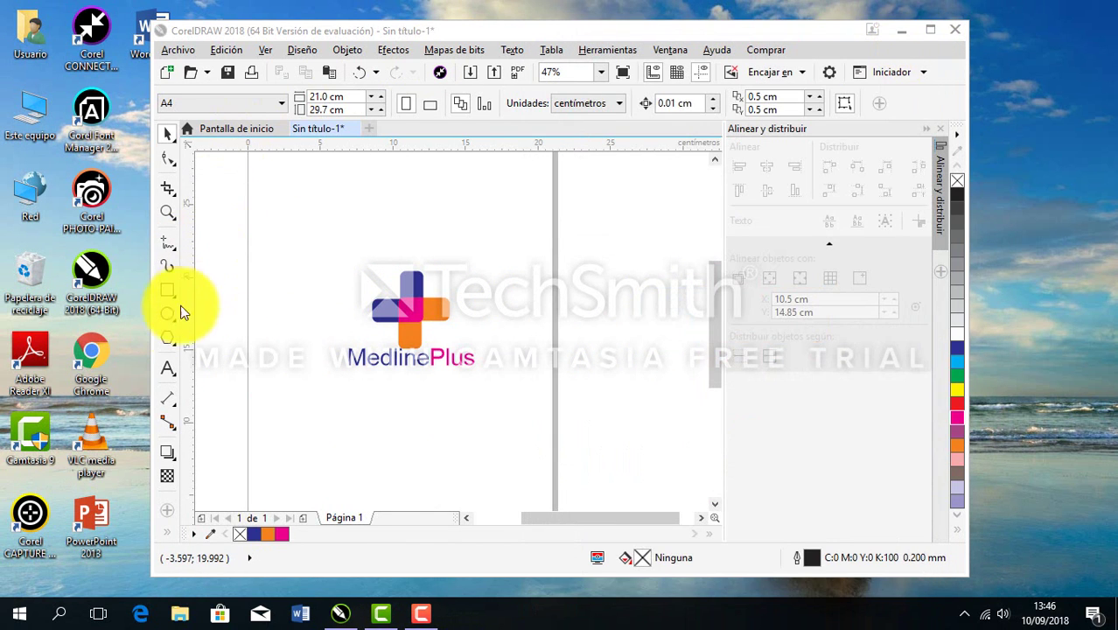